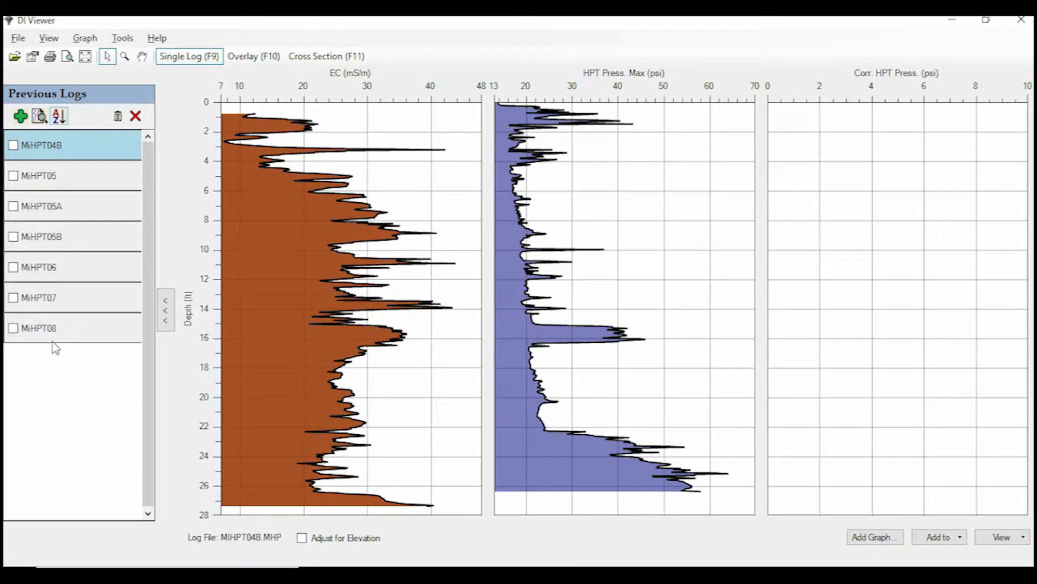
# Add the previous logs MiHPT04B and MiHPT05B to the cross section without loading their previous piezometric pressure points.
pyautogui.rightClick(80, 154)
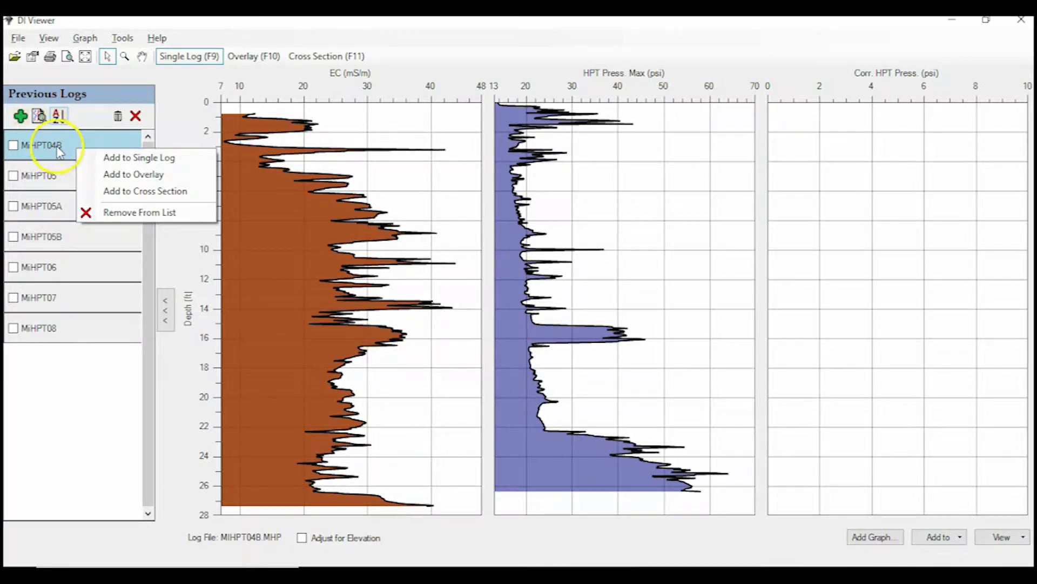
pyautogui.click(129, 194)
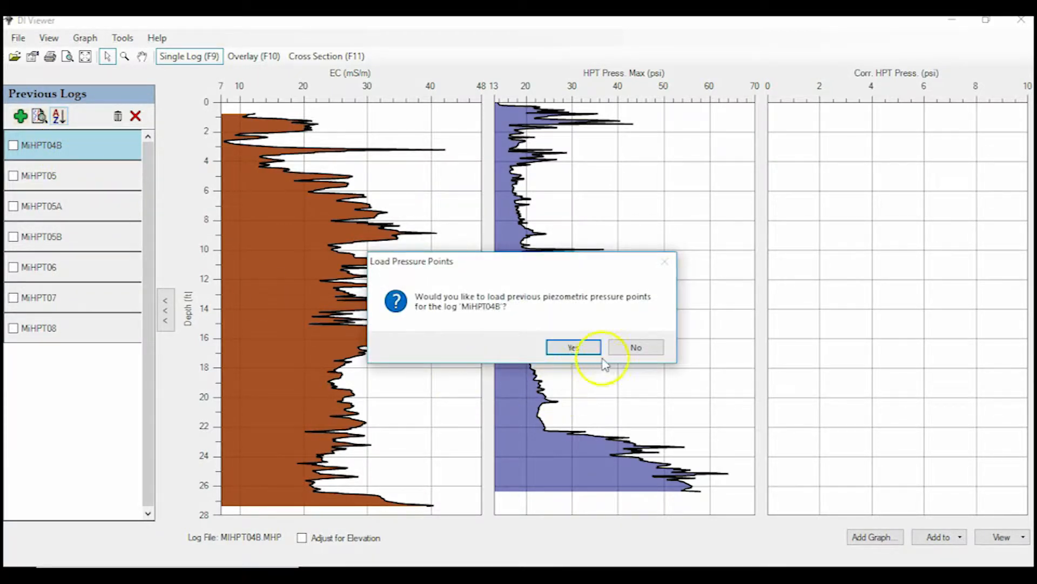
pyautogui.click(636, 349)
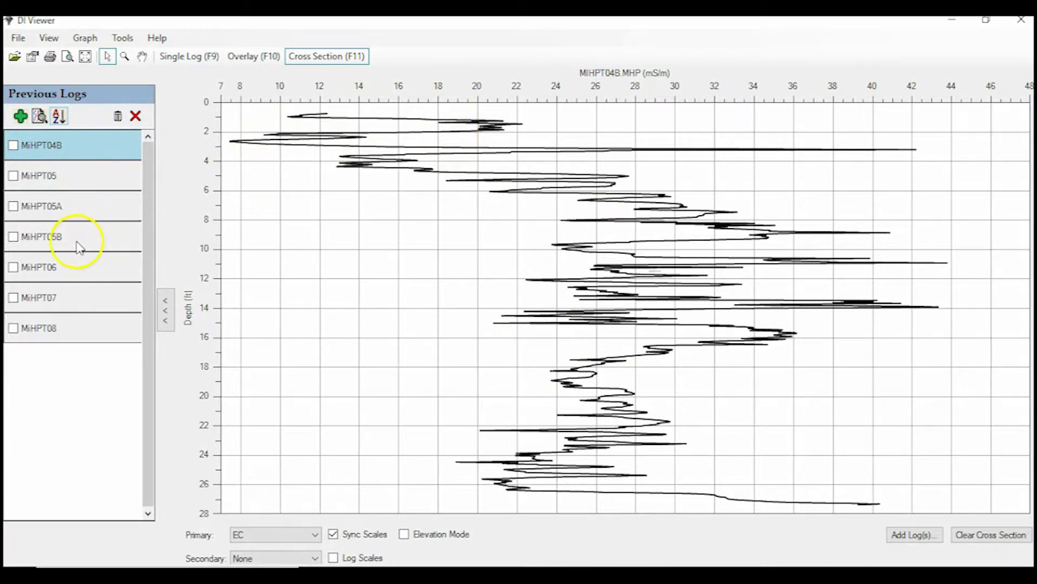
pyautogui.rightClick(106, 245)
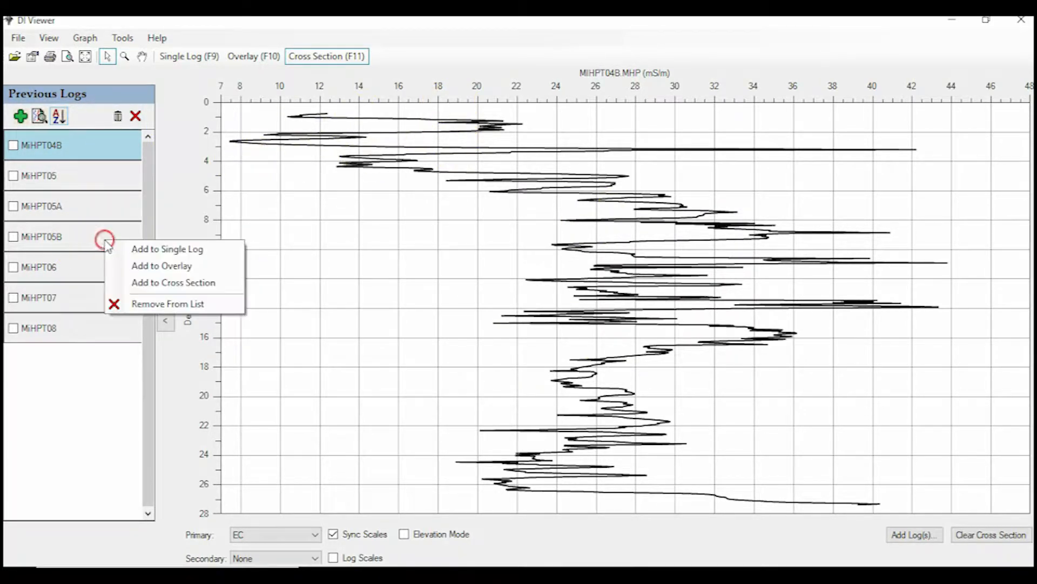
pyautogui.click(167, 284)
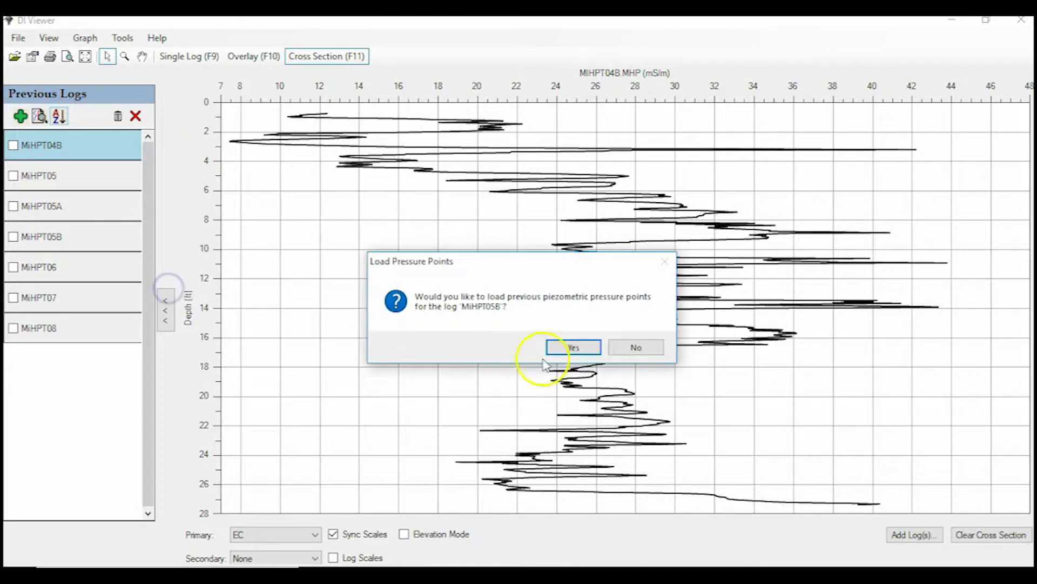
pyautogui.click(630, 347)
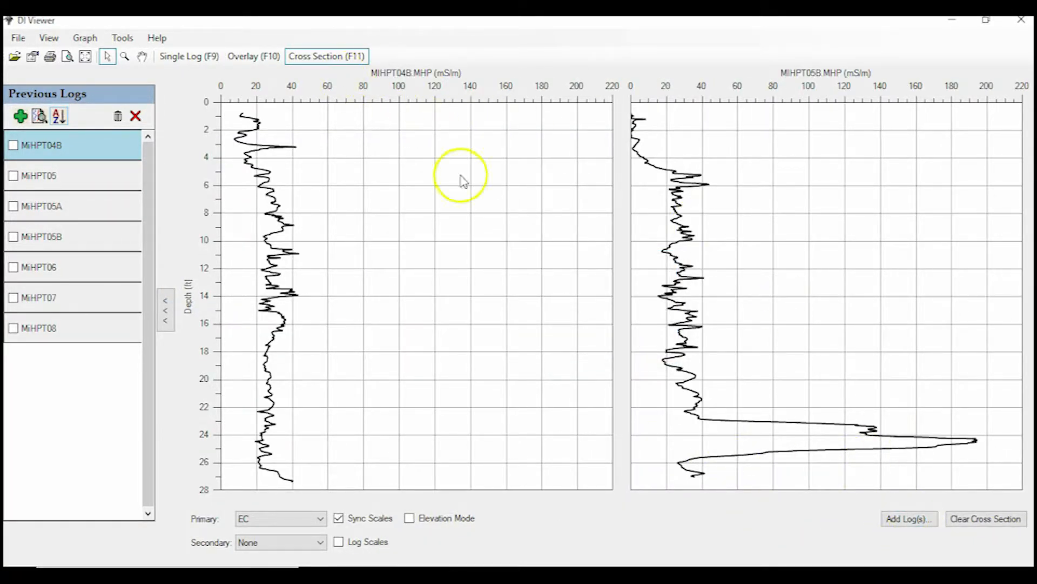
# Add the log files MiHPT06.zip and MiHPT07.zip to the cross section without loading previous pressure points.
pyautogui.click(899, 518)
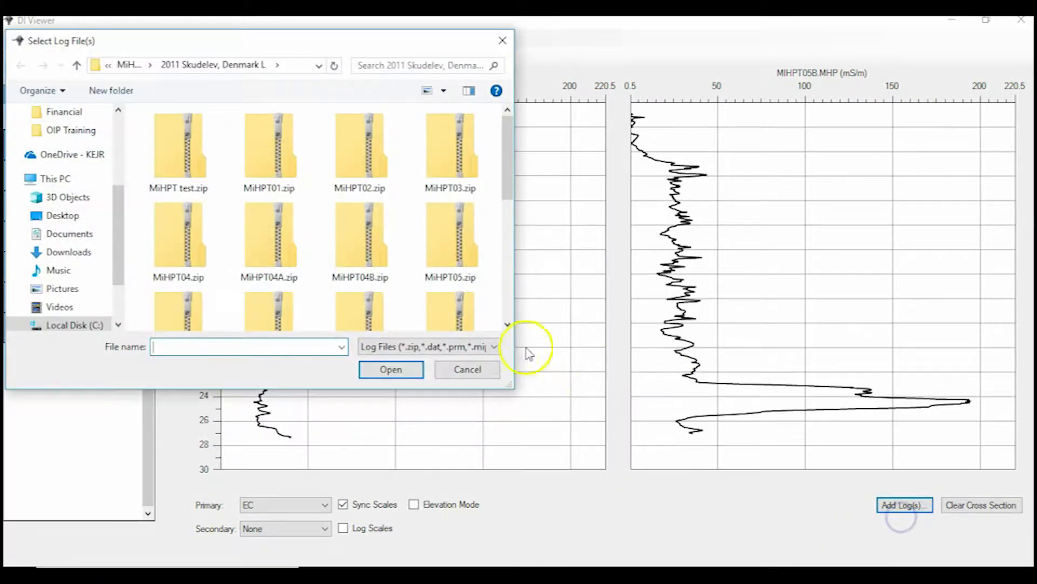
pyautogui.click(505, 285)
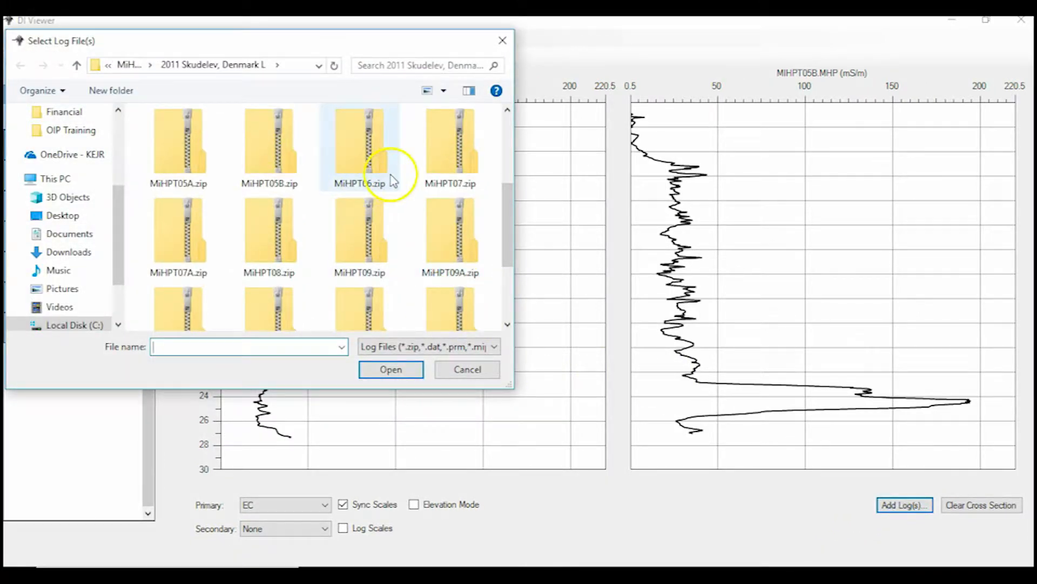
pyautogui.click(377, 164)
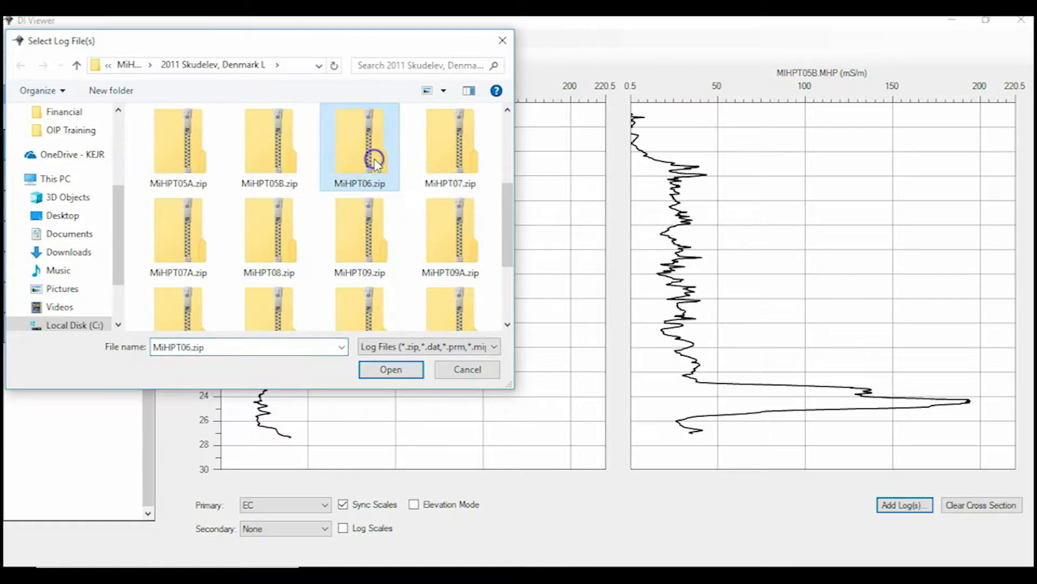
pyautogui.keyDown('ctrl'); pyautogui.click(468, 163); pyautogui.keyUp('ctrl')
pyautogui.click(406, 367)
pyautogui.click(636, 347)
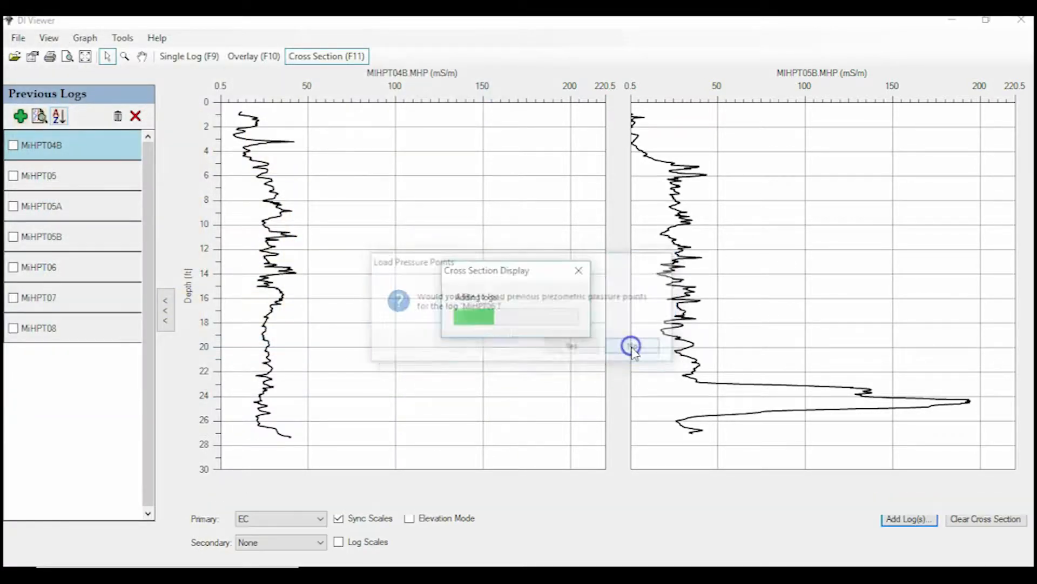
pyautogui.click(635, 348)
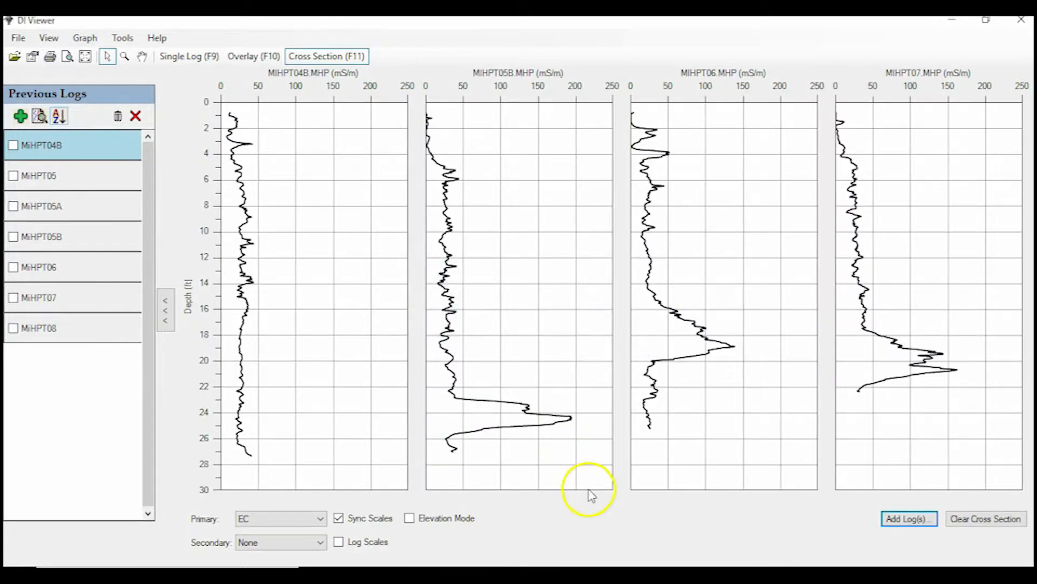
# Add the log files MiHPT10.zip and MiHPT11.zip to the cross section, declining their previous pressure points.
pyautogui.click(892, 519)
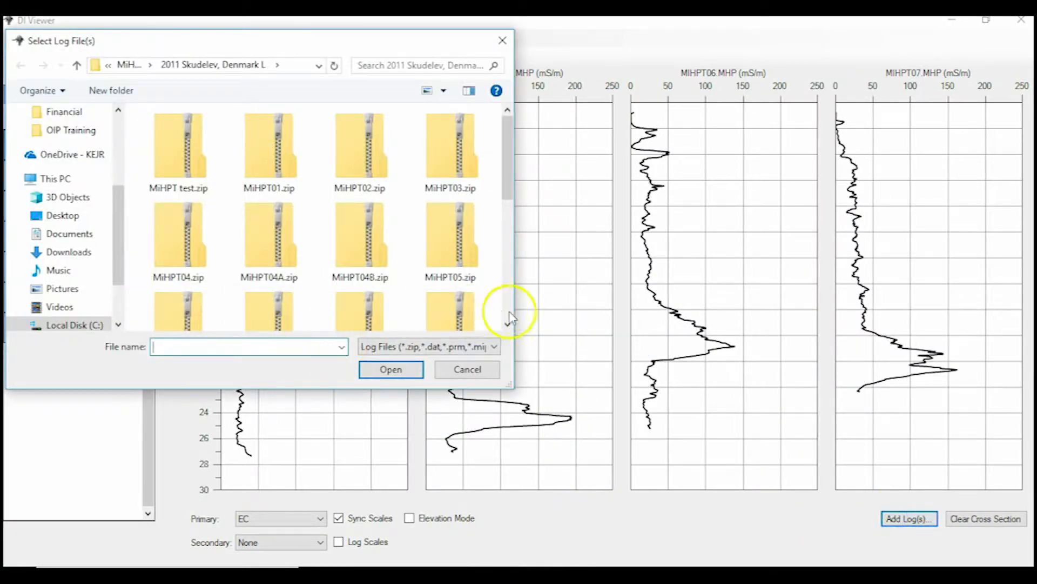
pyautogui.click(510, 312)
pyautogui.scroll(-2, 510, 312)
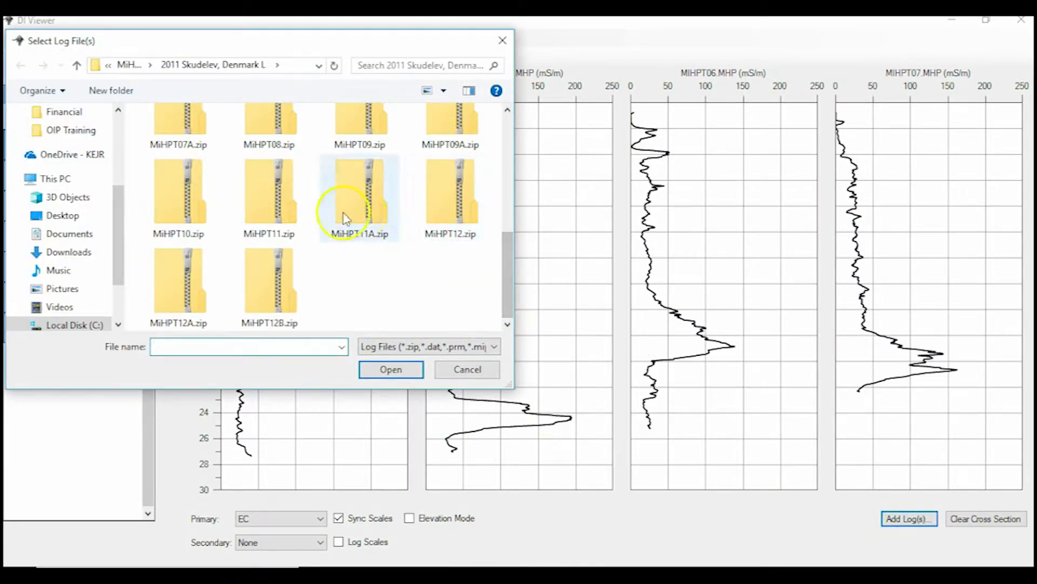
pyautogui.click(193, 193)
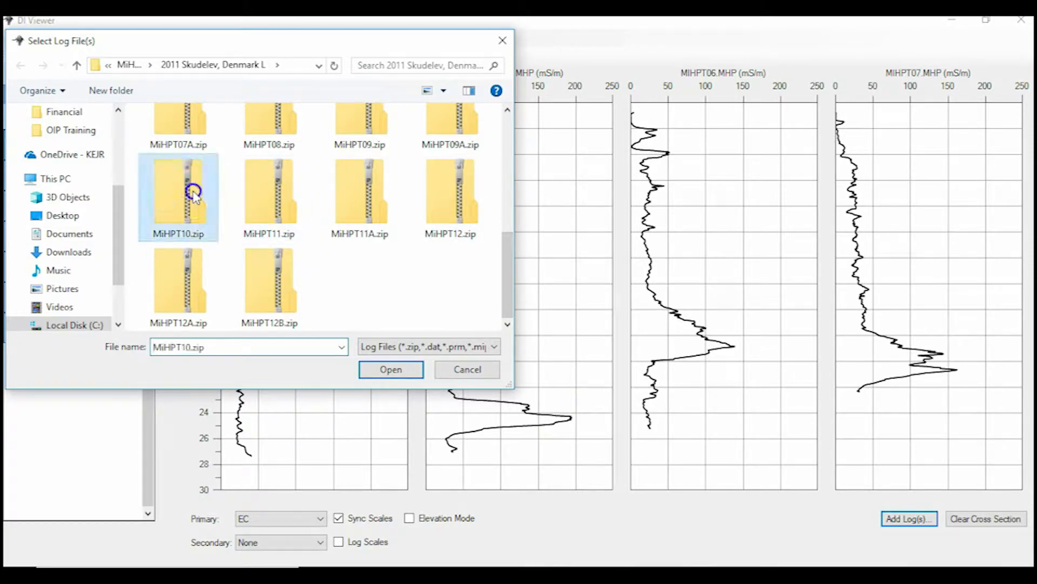
pyautogui.keyDown('ctrl'); pyautogui.click(259, 197); pyautogui.keyUp('ctrl')
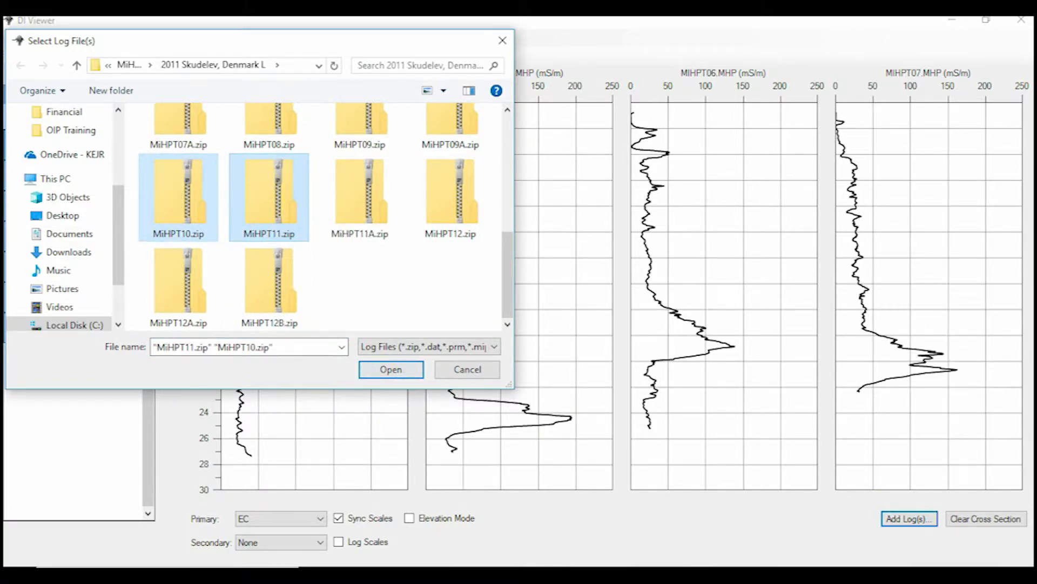
pyautogui.click(386, 369)
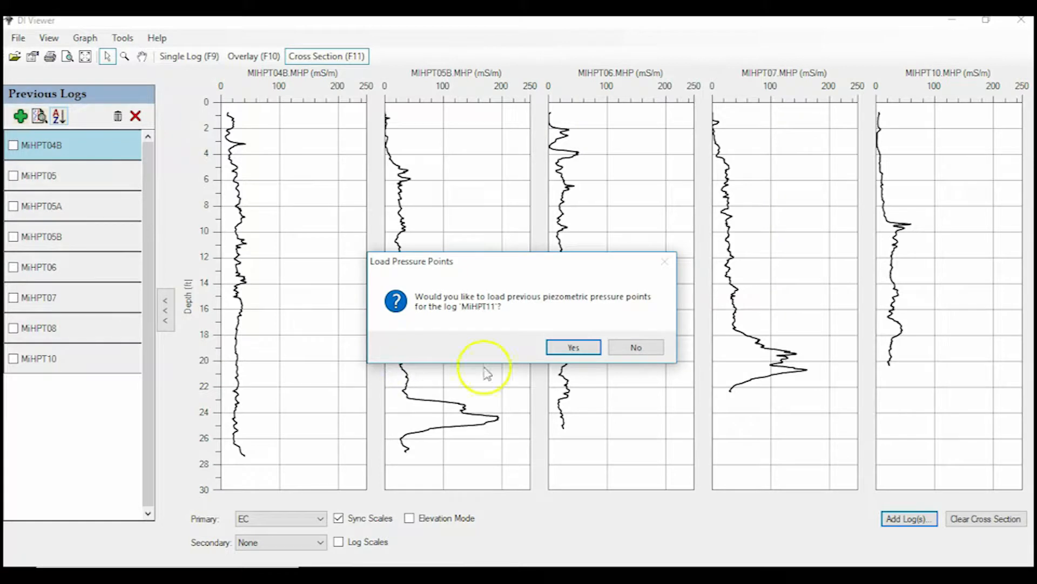
pyautogui.click(631, 348)
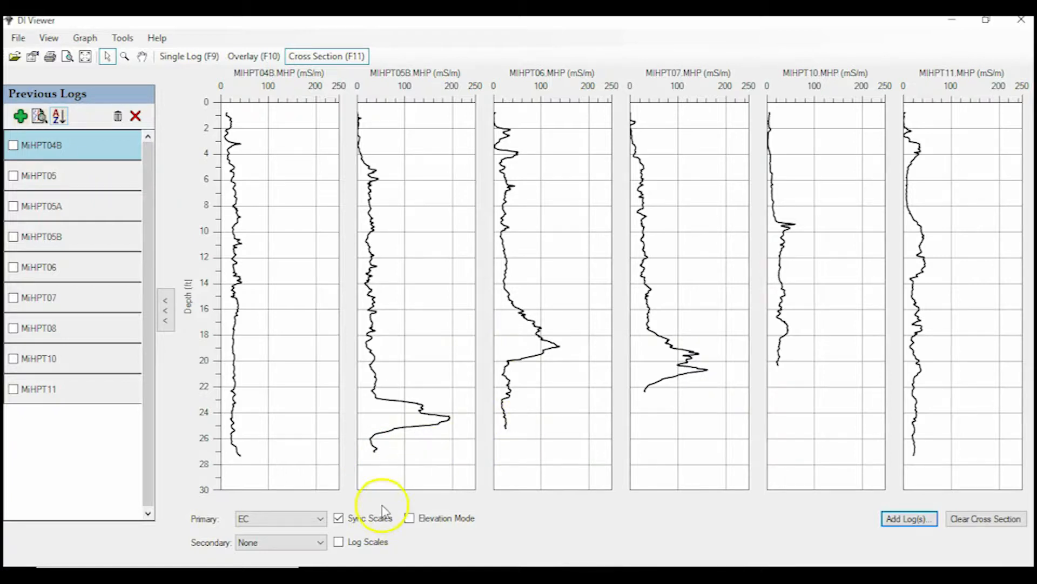
# With scale syncing turned off, plot HPT Press. Max as the primary series and XSD Max as the secondary series.
pyautogui.click(339, 518)
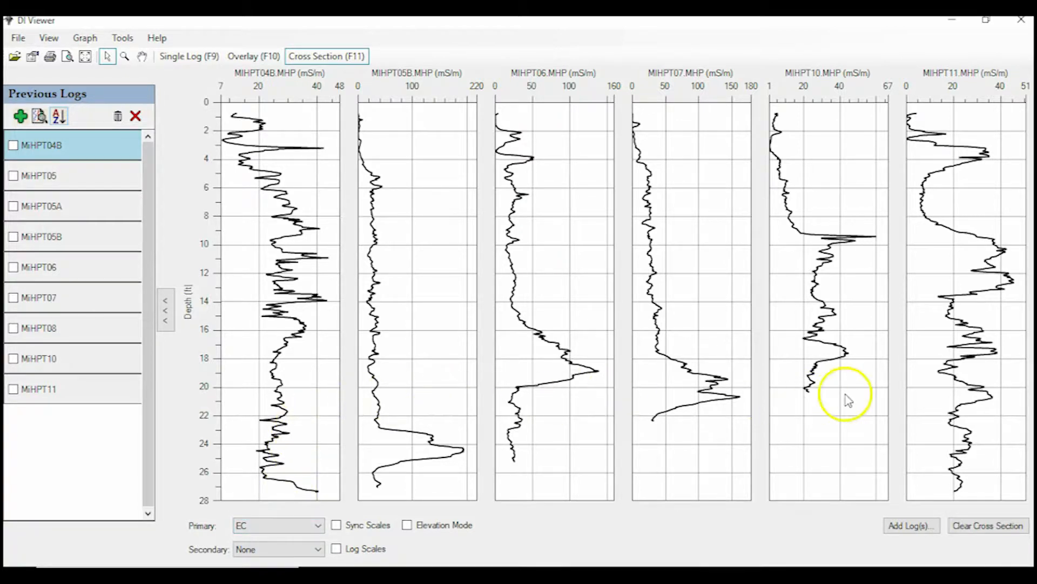
pyautogui.click(272, 532)
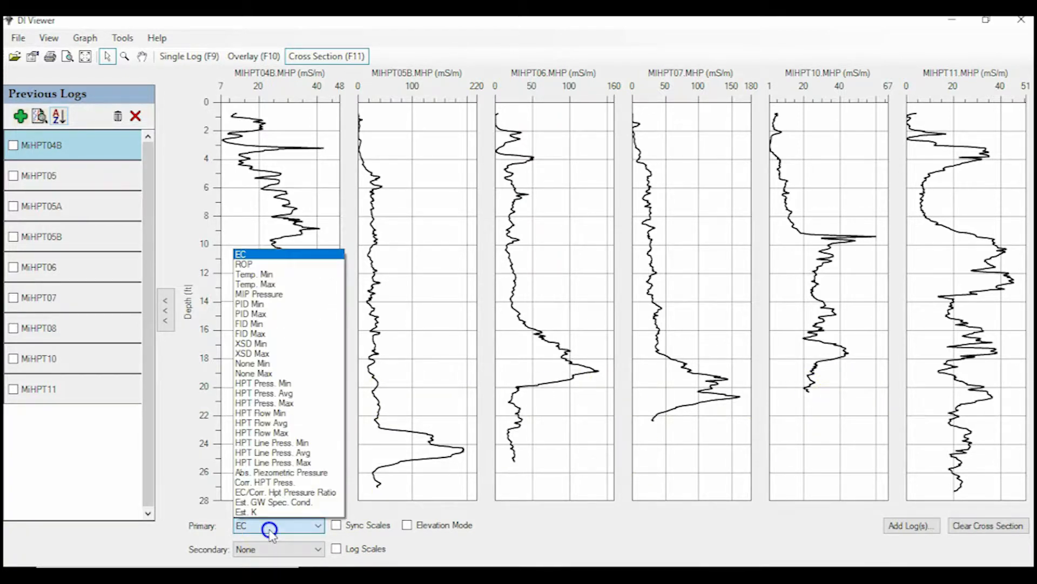
pyautogui.click(306, 404)
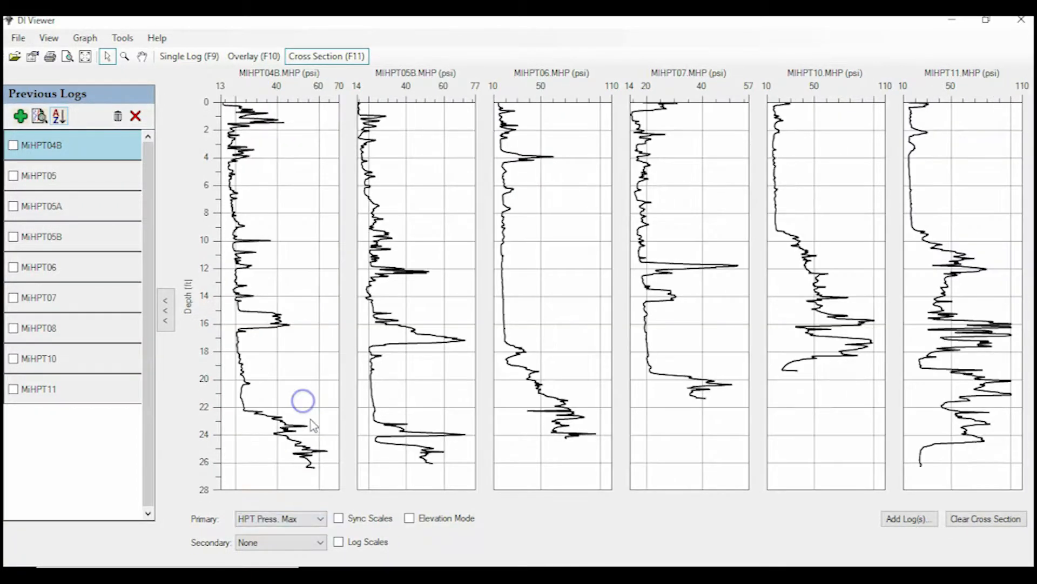
pyautogui.click(277, 547)
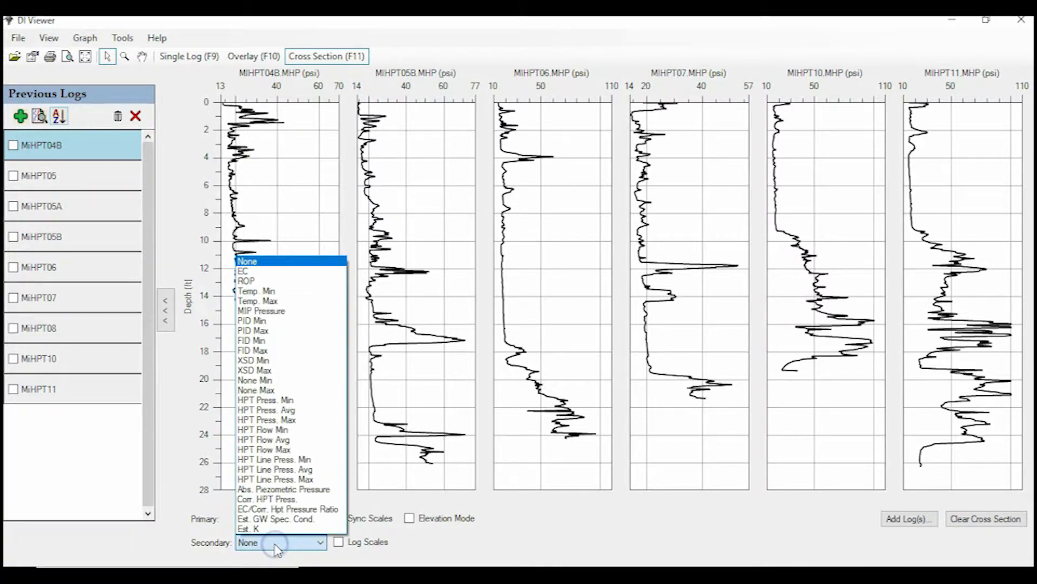
pyautogui.click(301, 371)
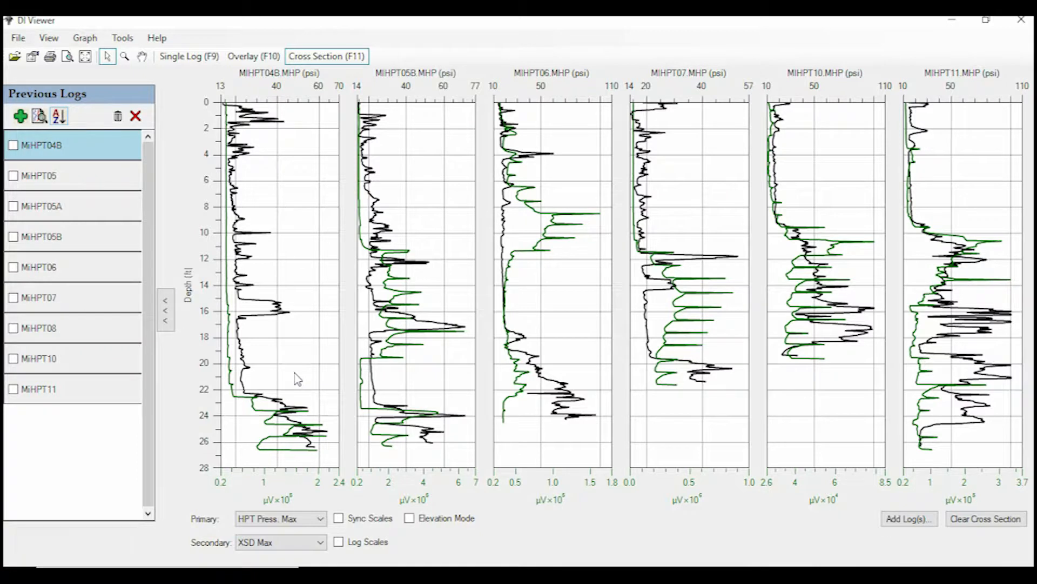
# Make the fill of the Detector 3 Max series visible and adjust its transparency in the series properties.
pyautogui.moveTo(535, 256)
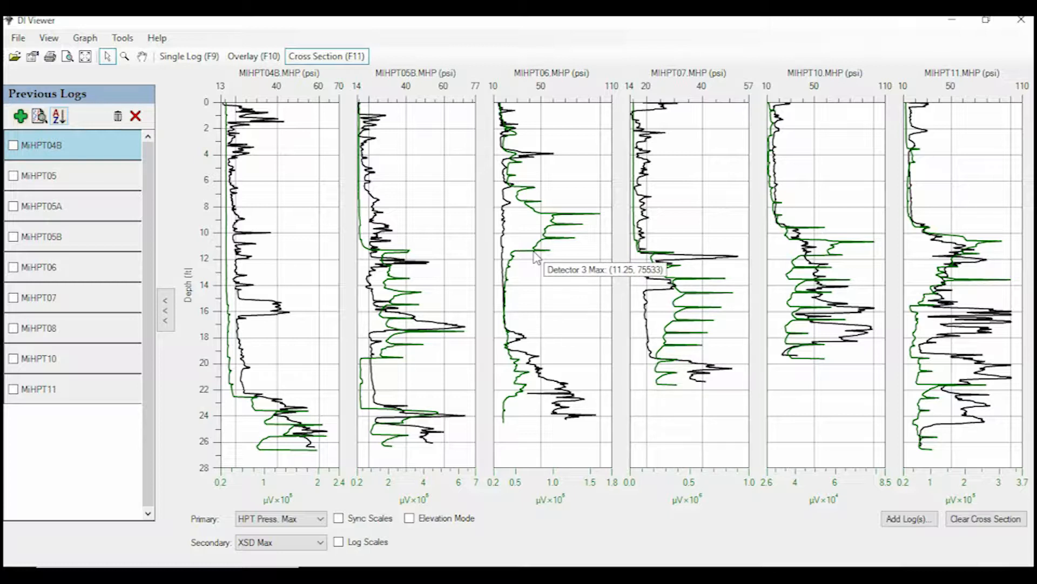
pyautogui.rightClick(534, 253)
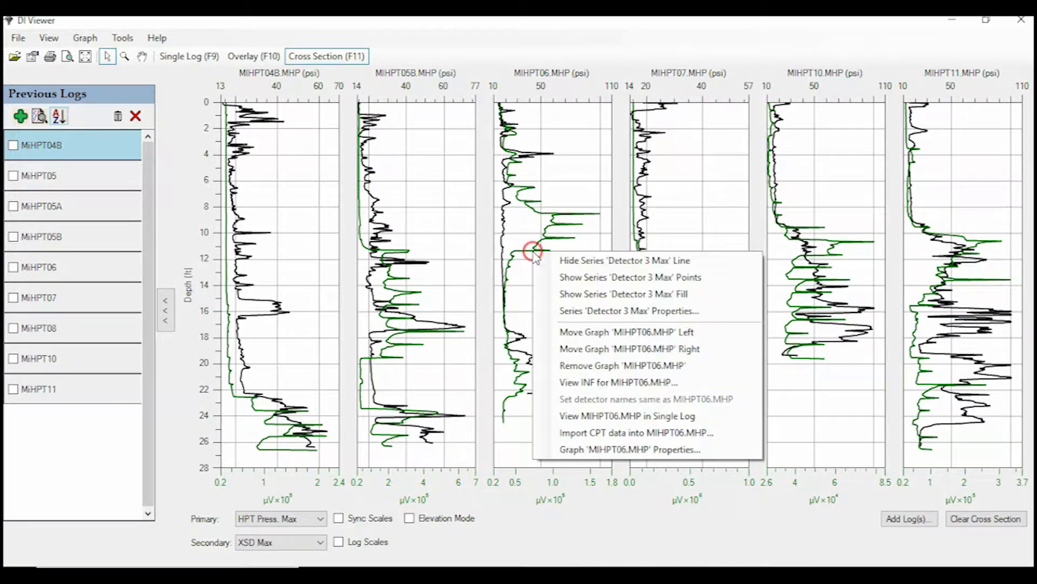
pyautogui.click(560, 311)
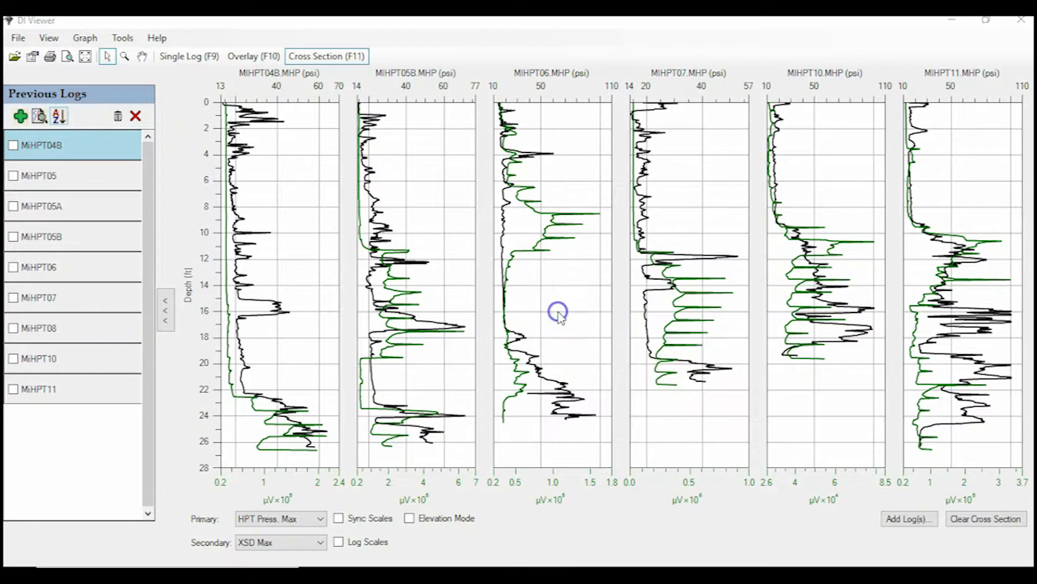
pyautogui.click(252, 99)
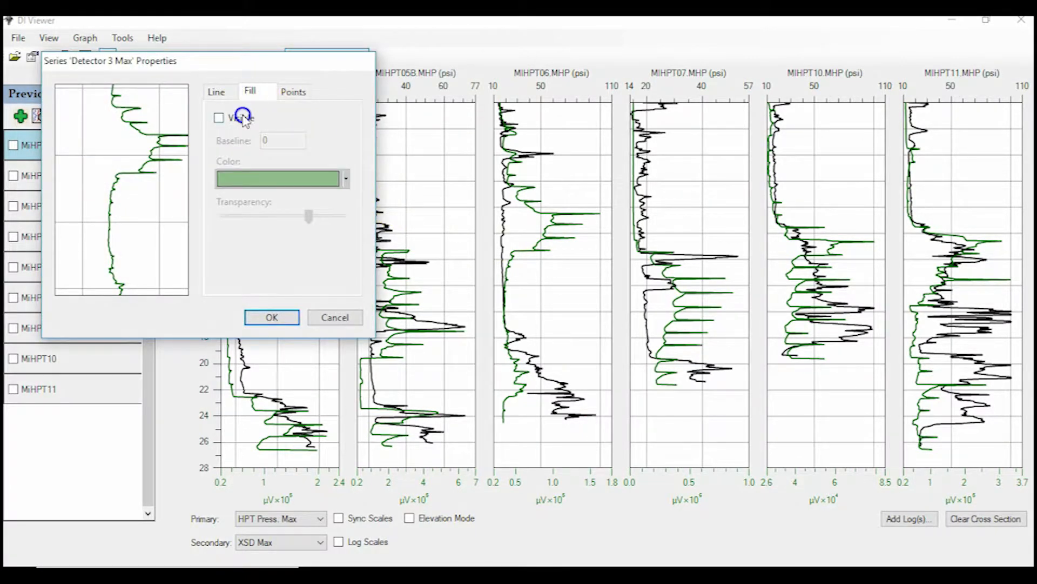
pyautogui.click(218, 117)
pyautogui.moveTo(308, 215); pyautogui.dragTo(248, 215)
pyautogui.click(263, 317)
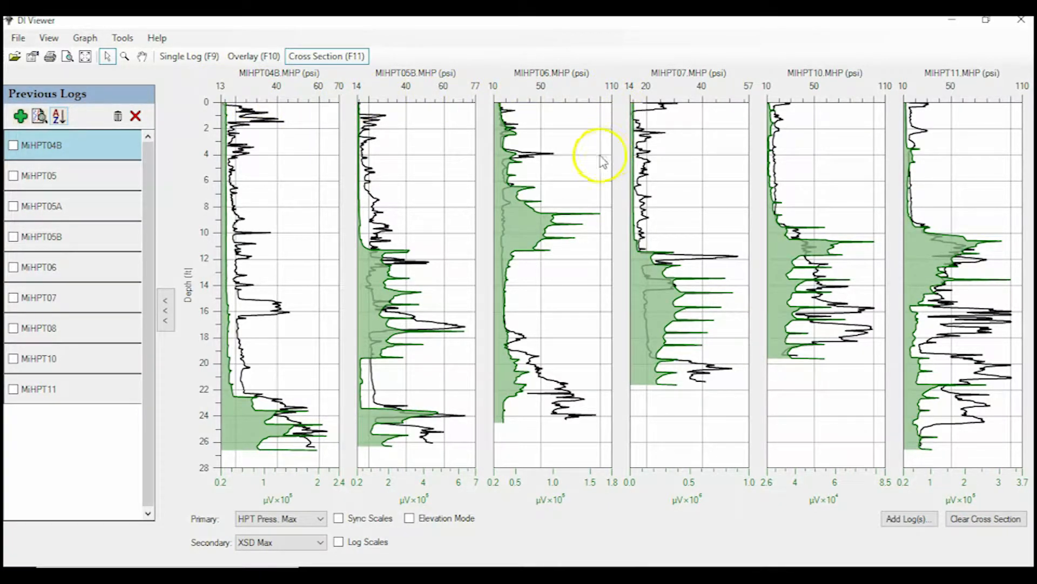
# Synchronize the scales across all cross-section graphs so the logs can be compared.
pyautogui.click(340, 519)
pyautogui.moveTo(584, 404)
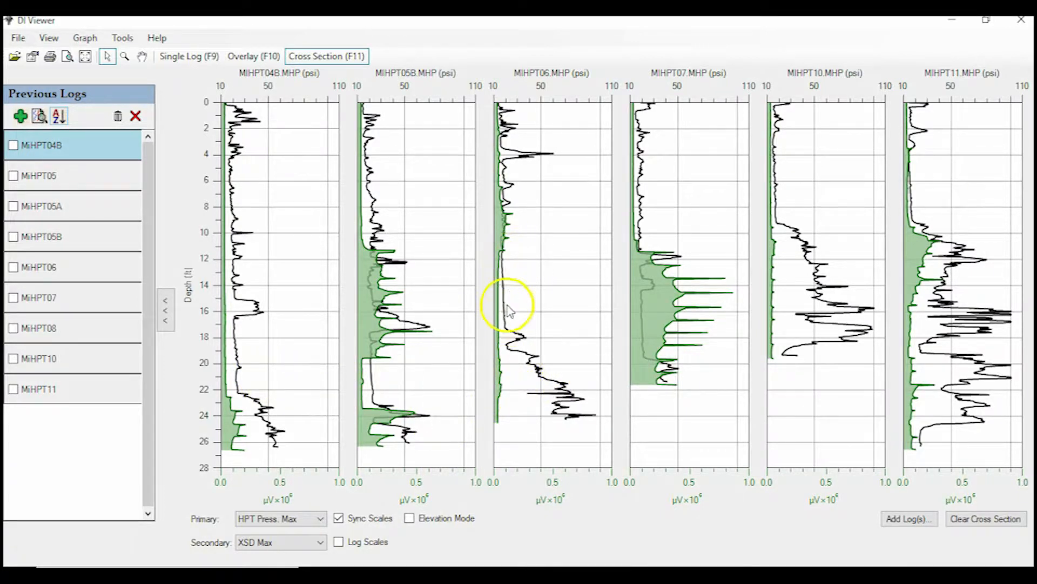
pyautogui.moveTo(913, 388)
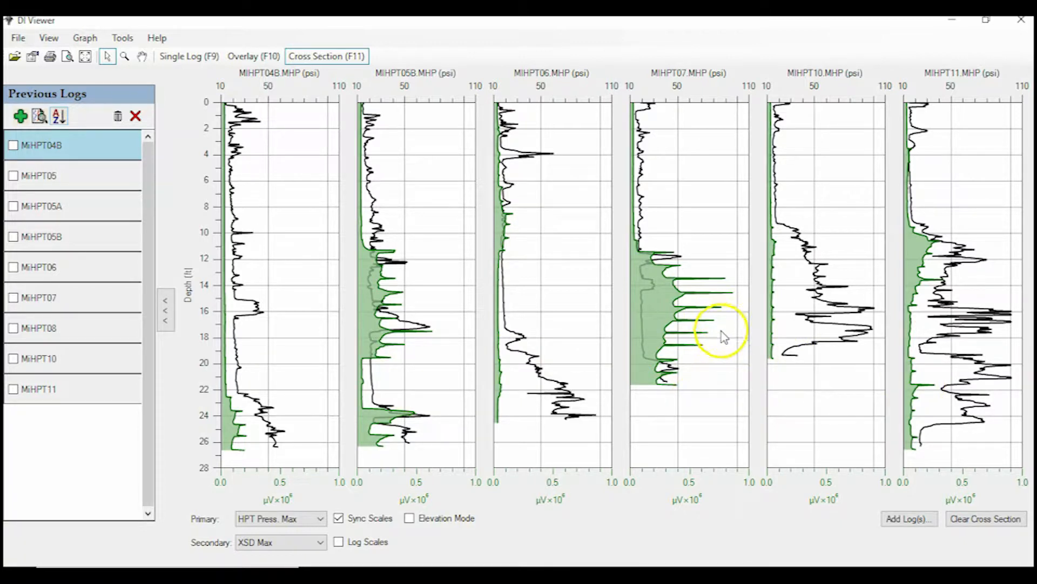
# Move the MIHPT07.MHP graph two places left and back one place right, between MIHPT05B.MHP and MIHPT06.MHP.
pyautogui.rightClick(724, 375)
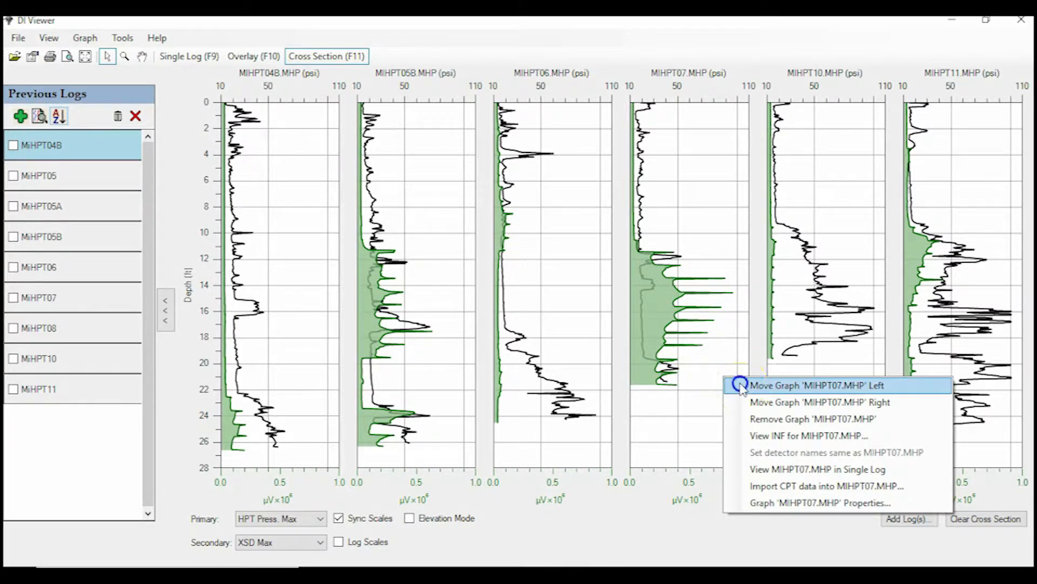
pyautogui.click(741, 387)
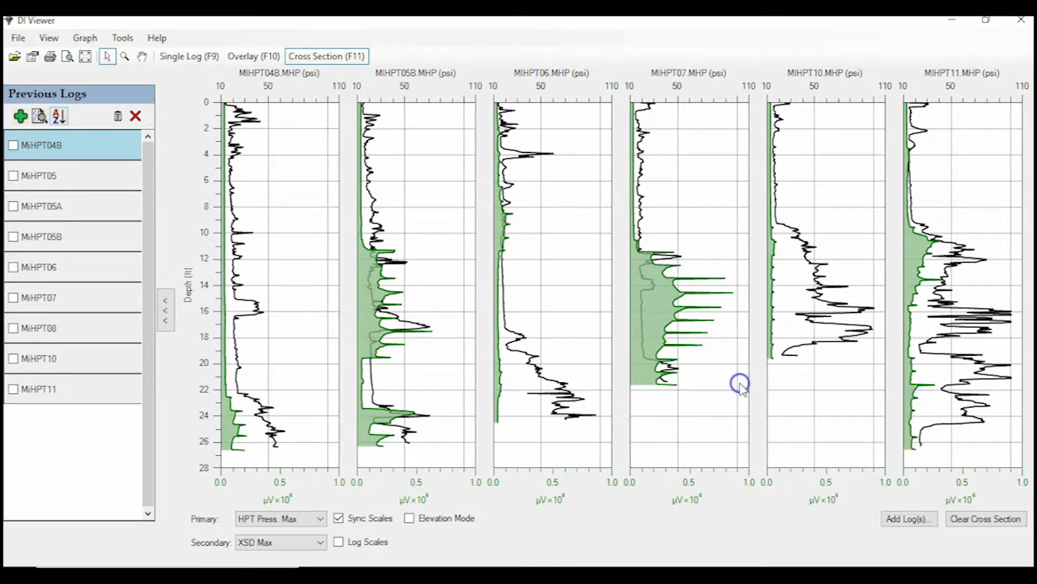
pyautogui.rightClick(591, 405)
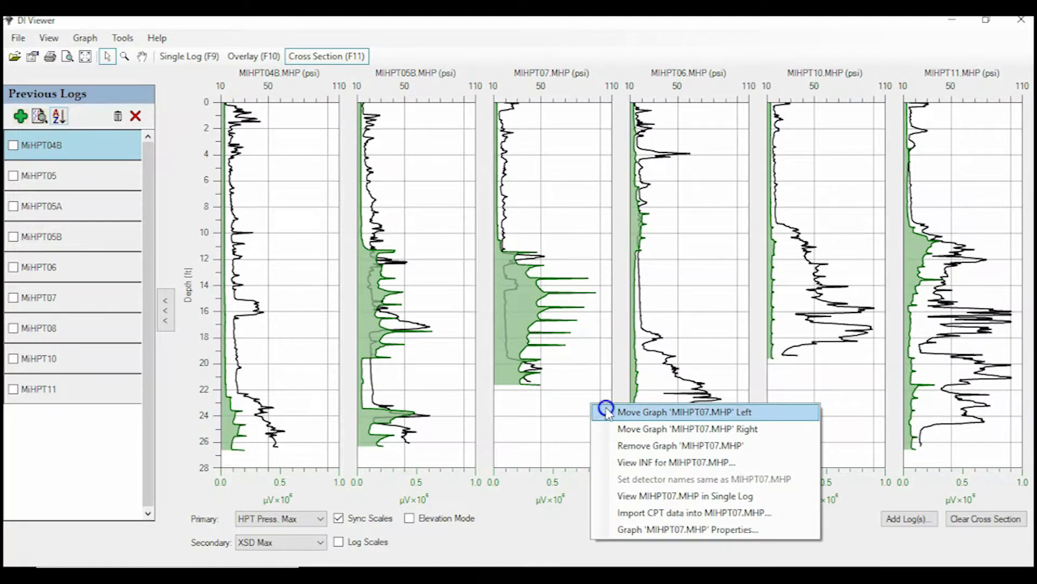
pyautogui.click(607, 413)
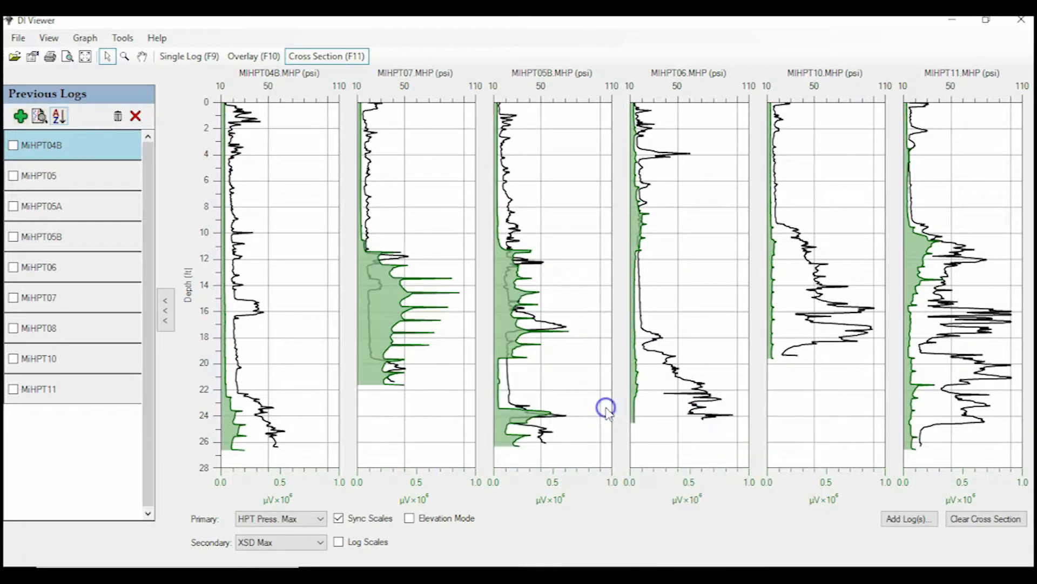
pyautogui.rightClick(460, 401)
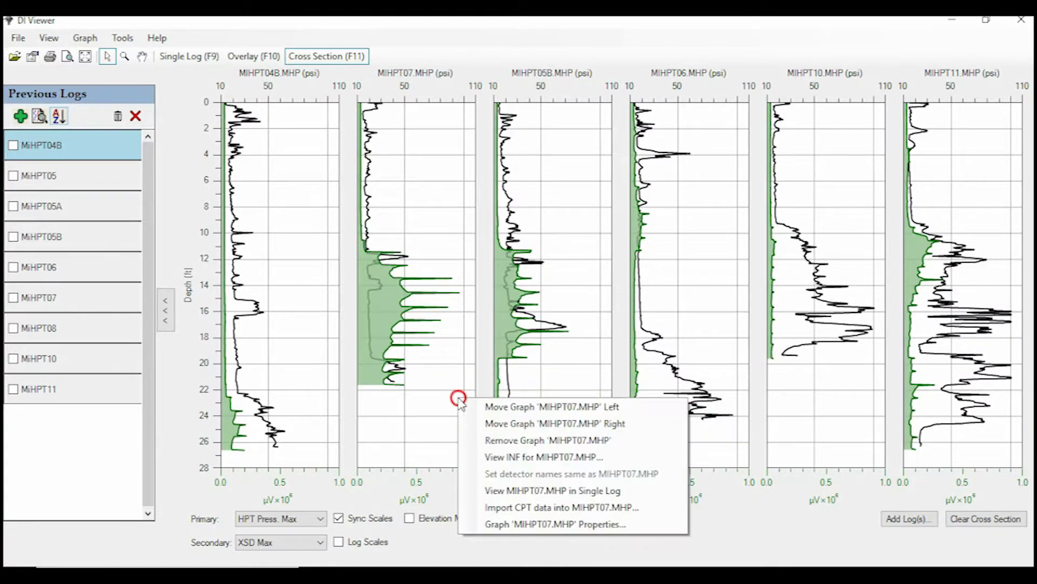
pyautogui.click(483, 424)
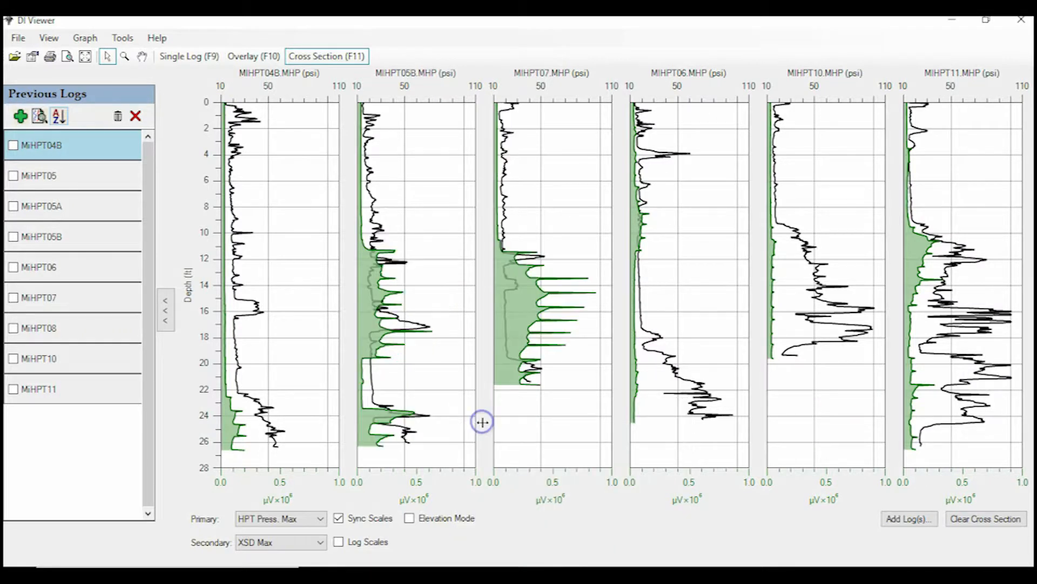
# Move the MIHPT07.MHP graph one place right, between MIHPT06.MHP and MIHPT10.MHP.
pyautogui.rightClick(561, 408)
pyautogui.click(578, 430)
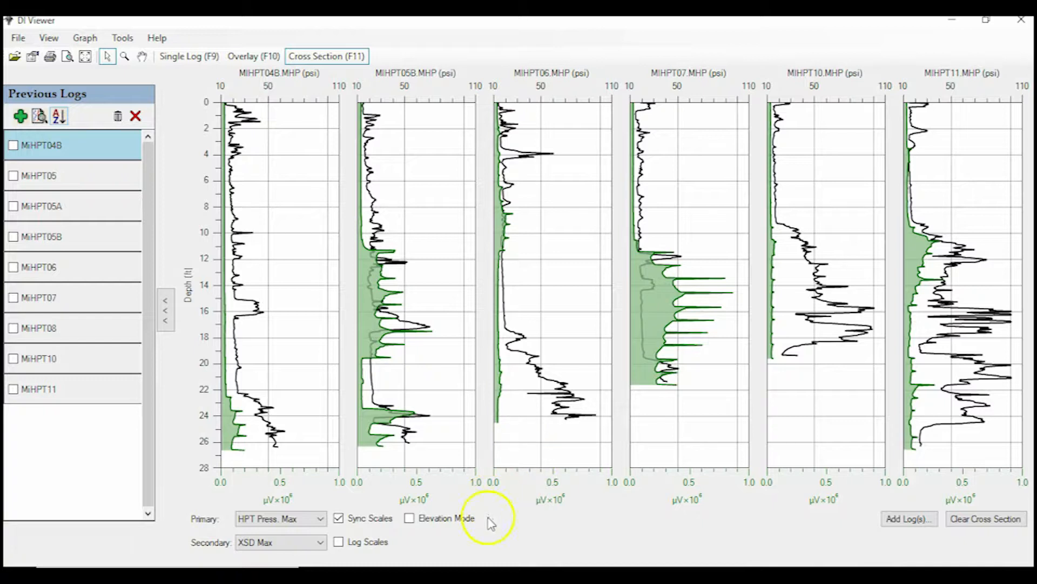
# Turn on elevation mode and enter starting elevations of 1505 ft for MIHPT04B, 1500 ft for MIHPT05B and 1501 ft for MIHPT06.
pyautogui.click(409, 519)
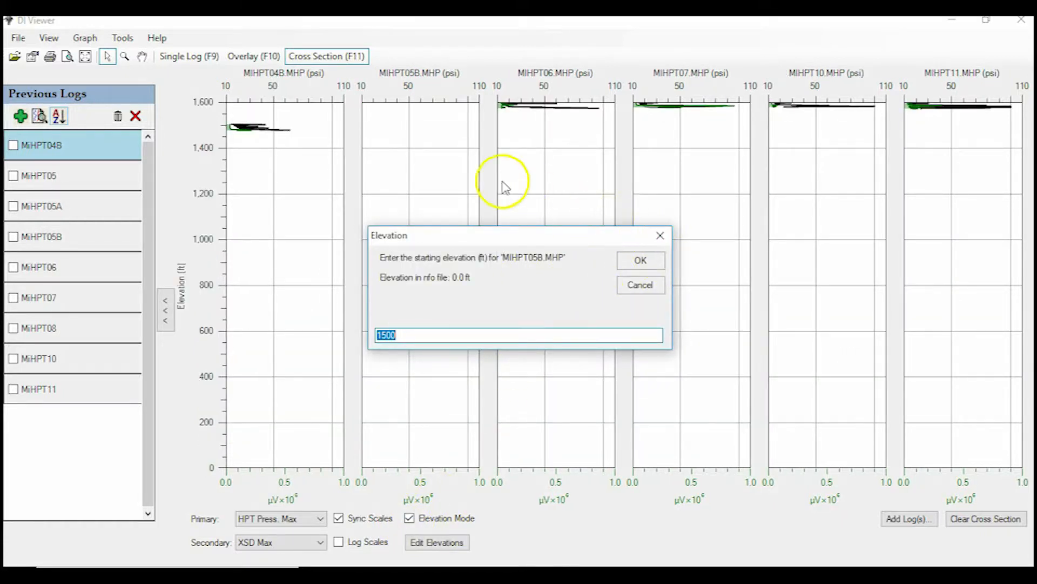
pyautogui.click(621, 263)
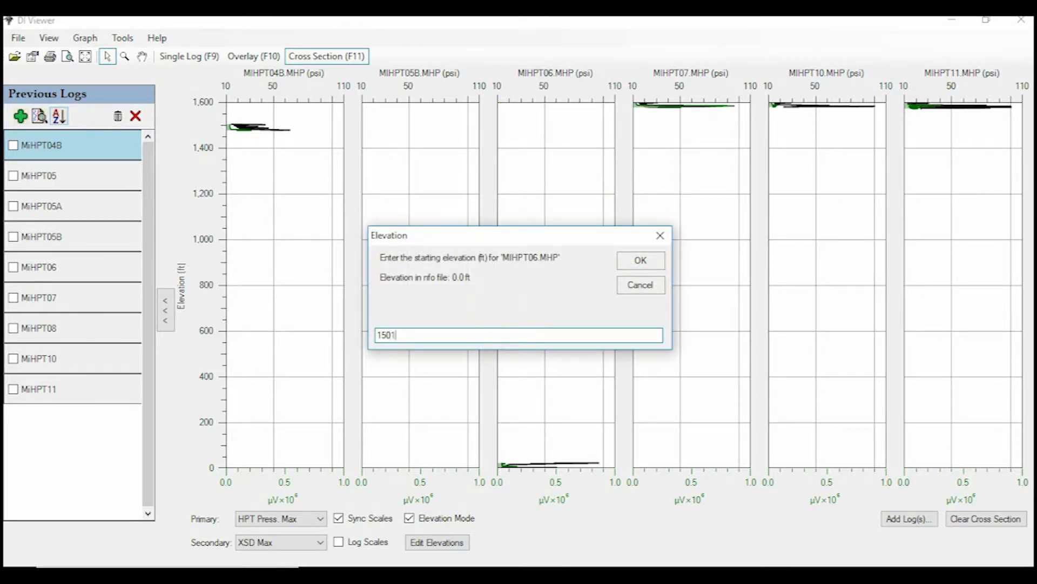
pyautogui.press('Return')
# Enter starting elevations of 1503 ft for MIHPT10.MHP and 1504 ft for MIHPT11.MHP.
pyautogui.click(476, 333)
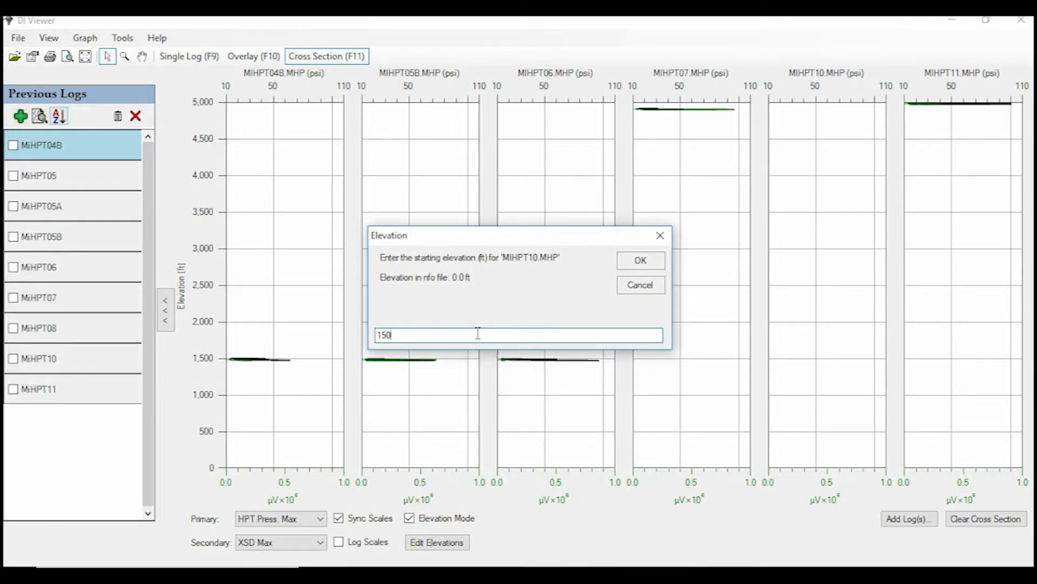
pyautogui.press('Return')
pyautogui.click(478, 333)
pyautogui.press('BackSpace')
pyautogui.write('4')
pyautogui.press('Return')
# Correct the starting elevation of MiHPT07.zip to 1498 ft in the log elevation list and close the list.
pyautogui.click(518, 366)
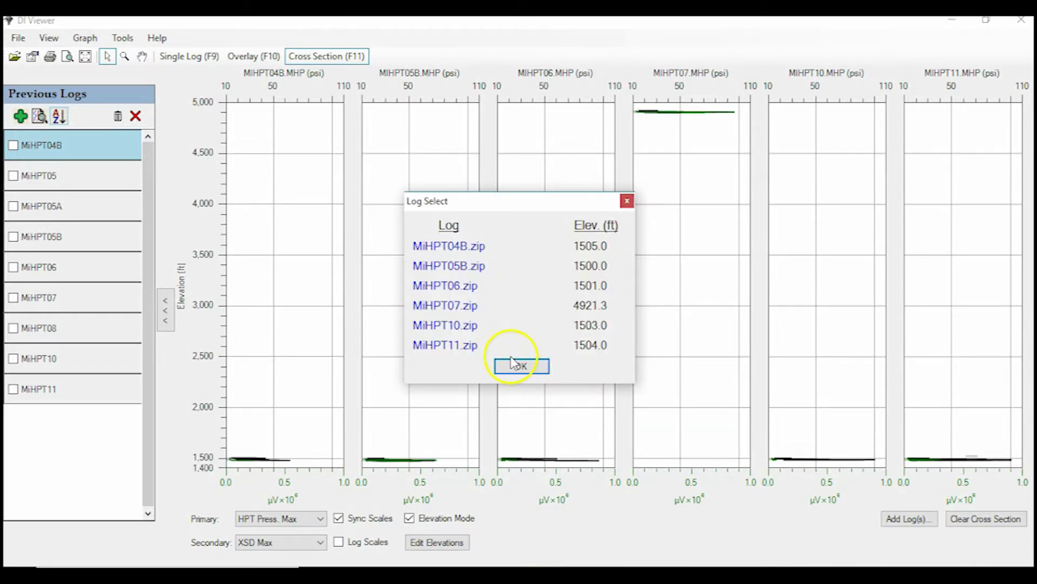
pyautogui.click(410, 518)
pyautogui.click(410, 518)
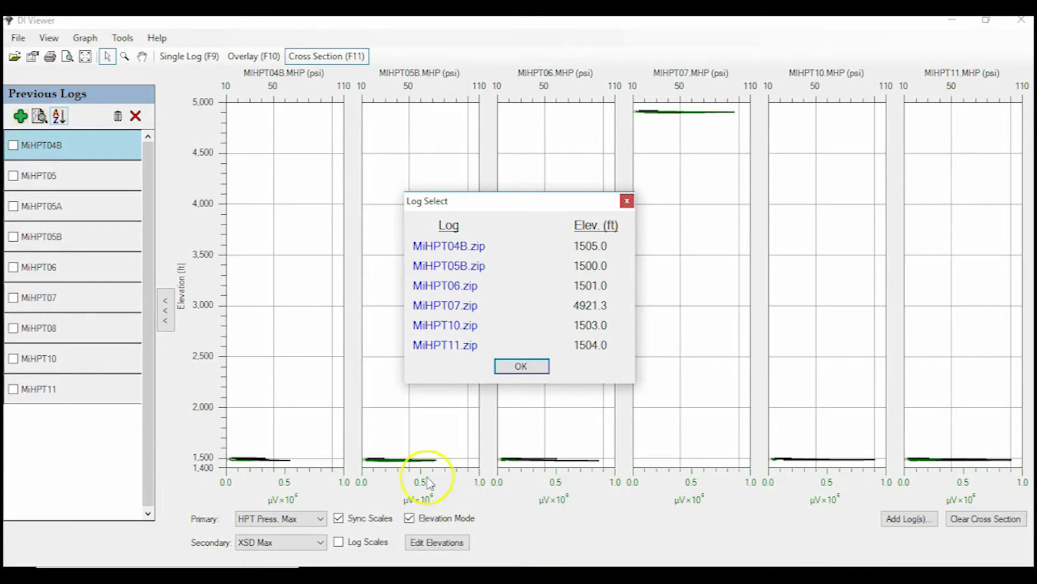
pyautogui.click(591, 305)
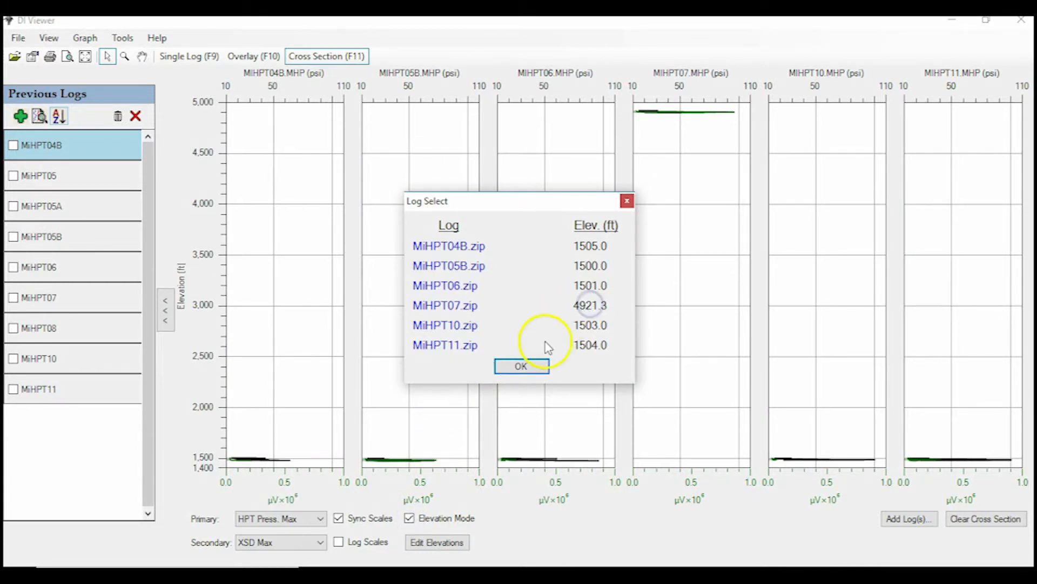
pyautogui.click(463, 306)
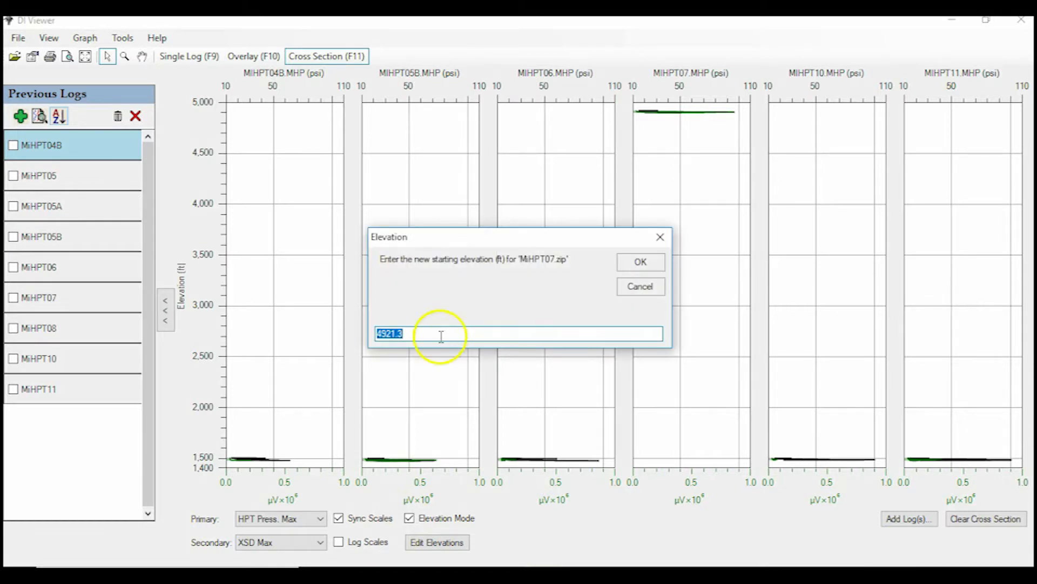
pyautogui.write('15')
pyautogui.press('Return')
pyautogui.click(522, 366)
pyautogui.click(459, 523)
pyautogui.click(458, 523)
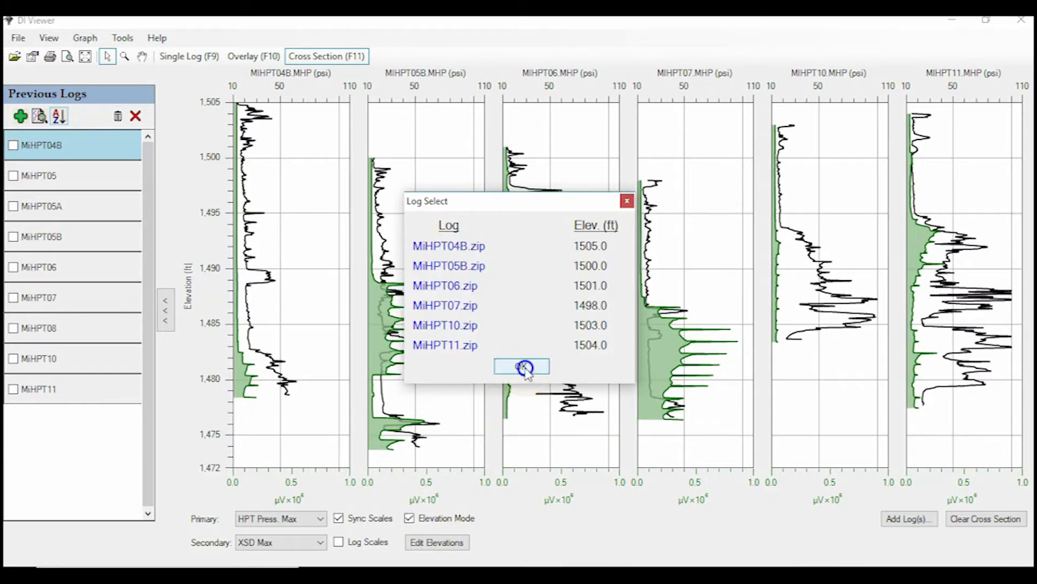
pyautogui.click(522, 366)
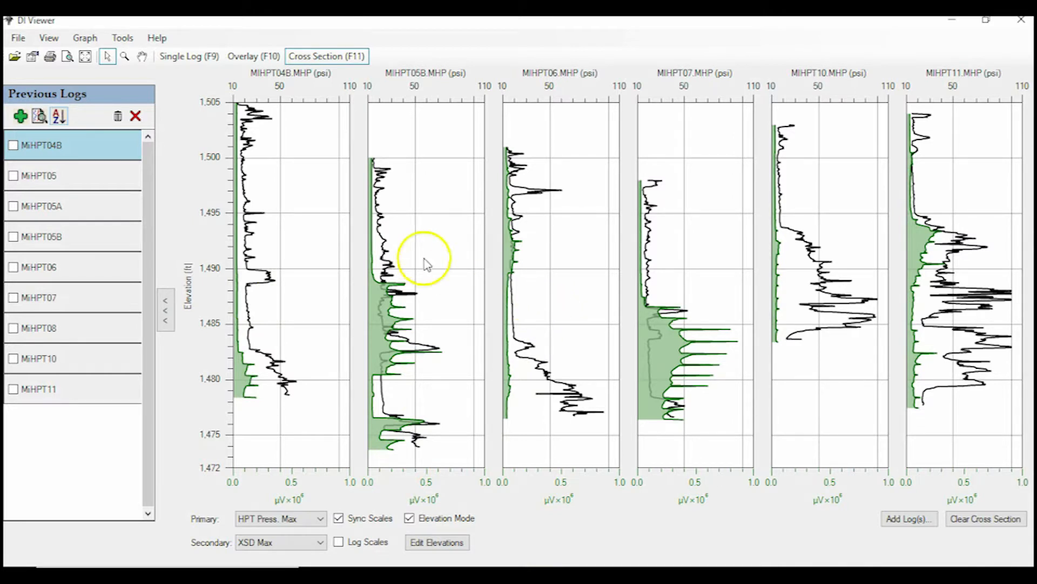
# Set the page orientation to landscape for printing the cross section.
pyautogui.moveTo(397, 174)
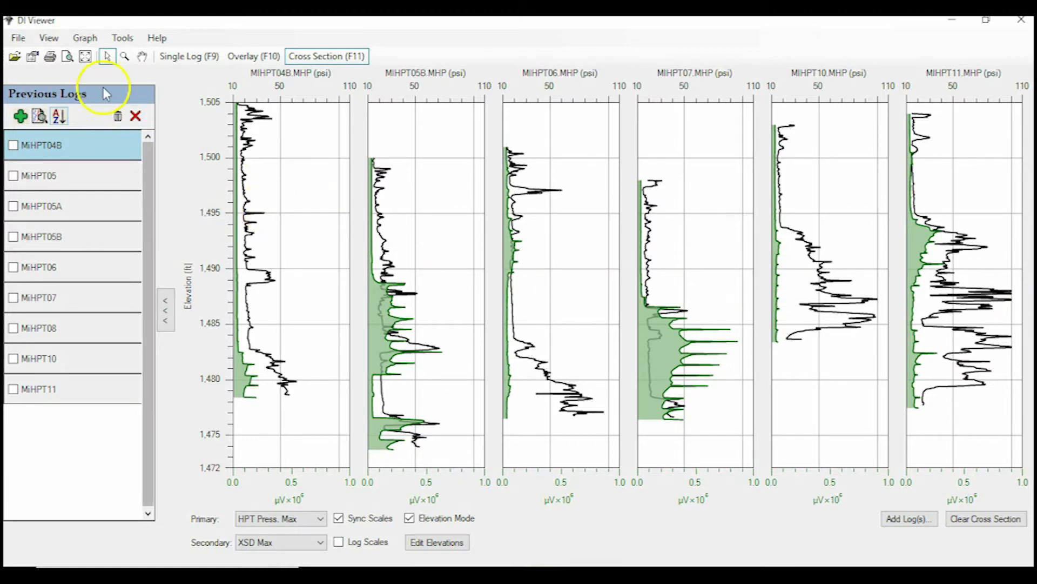
pyautogui.click(18, 38)
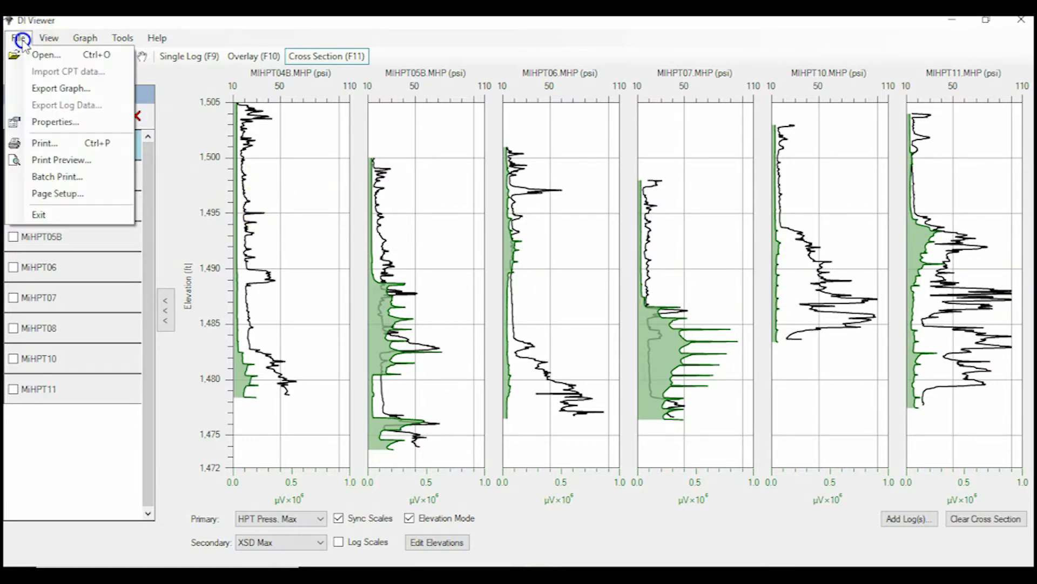
pyautogui.click(63, 196)
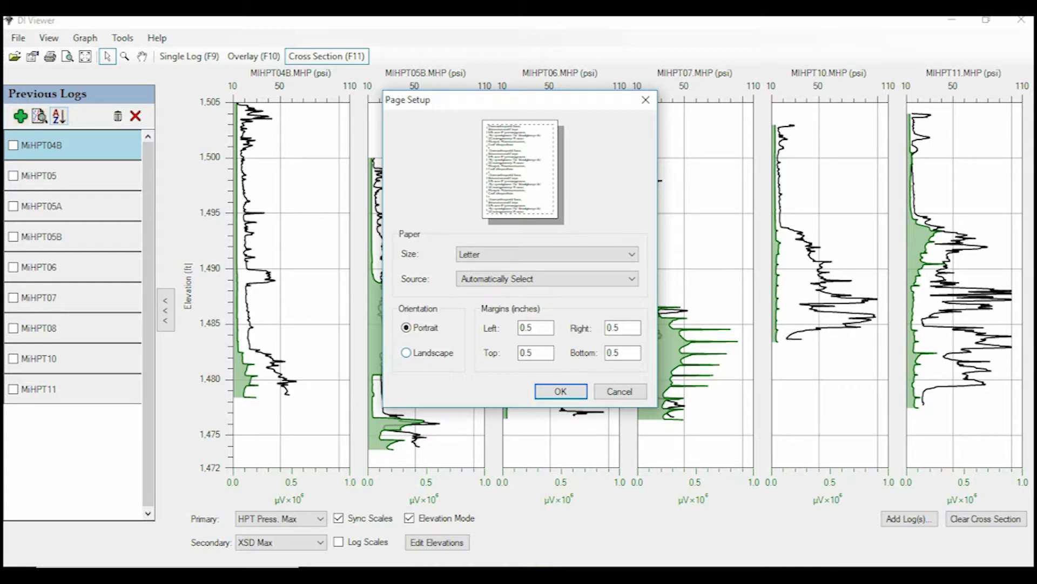
pyautogui.click(406, 353)
pyautogui.click(560, 391)
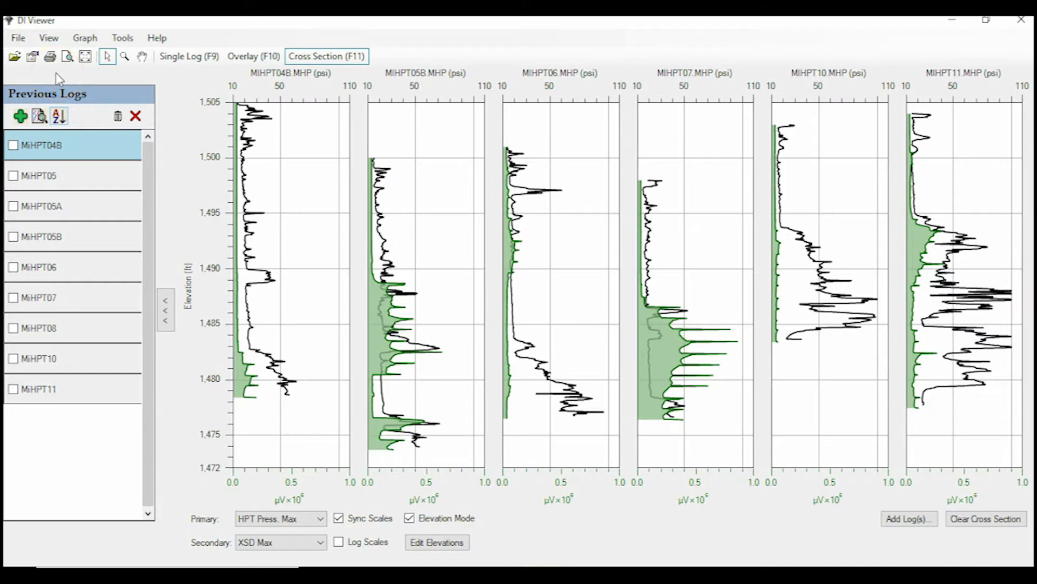
# Start printing the cross section with PDFCreator as the printer.
pyautogui.click(50, 56)
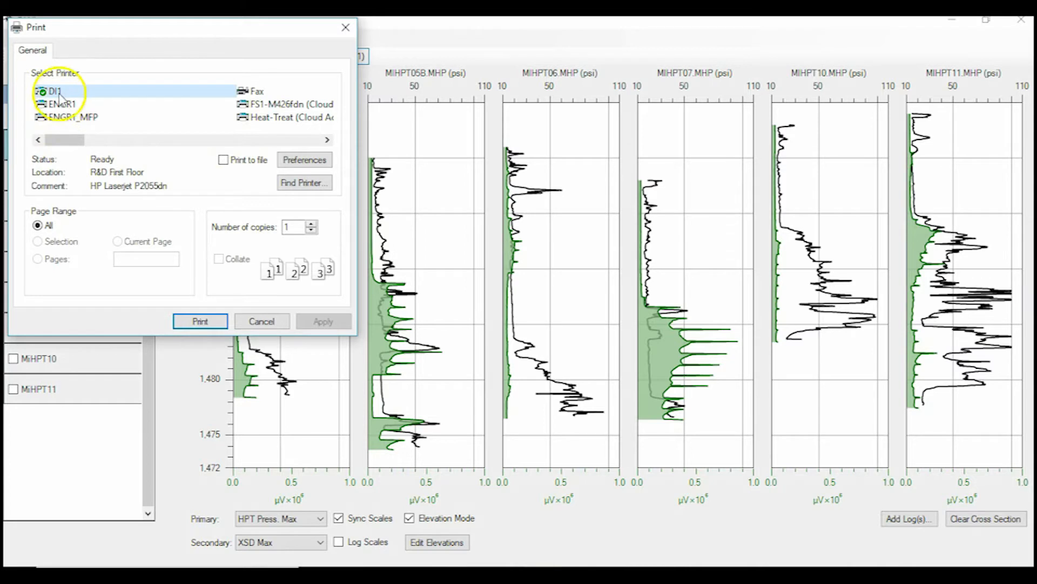
pyautogui.moveTo(70, 139); pyautogui.dragTo(271, 125)
pyautogui.doubleClick(270, 119)
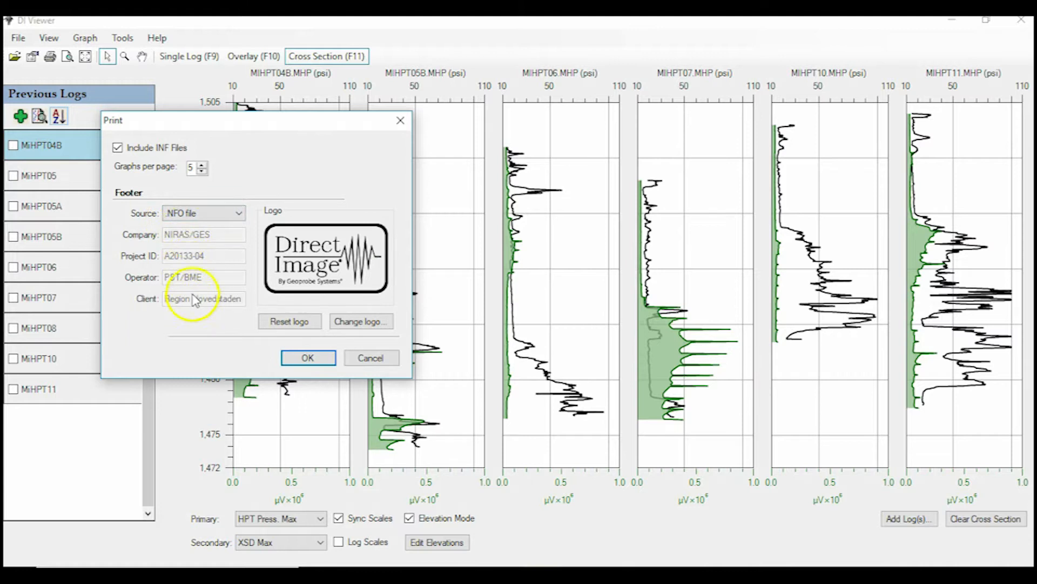
# Print with a manually entered footer source, an increased number of graphs per page and INF files excluded.
pyautogui.click(211, 216)
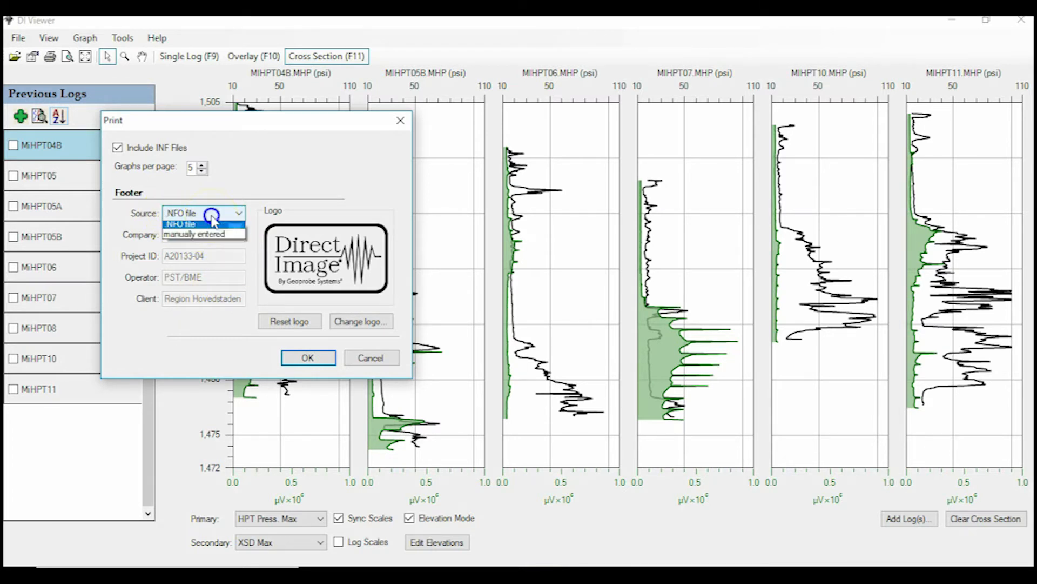
pyautogui.click(214, 235)
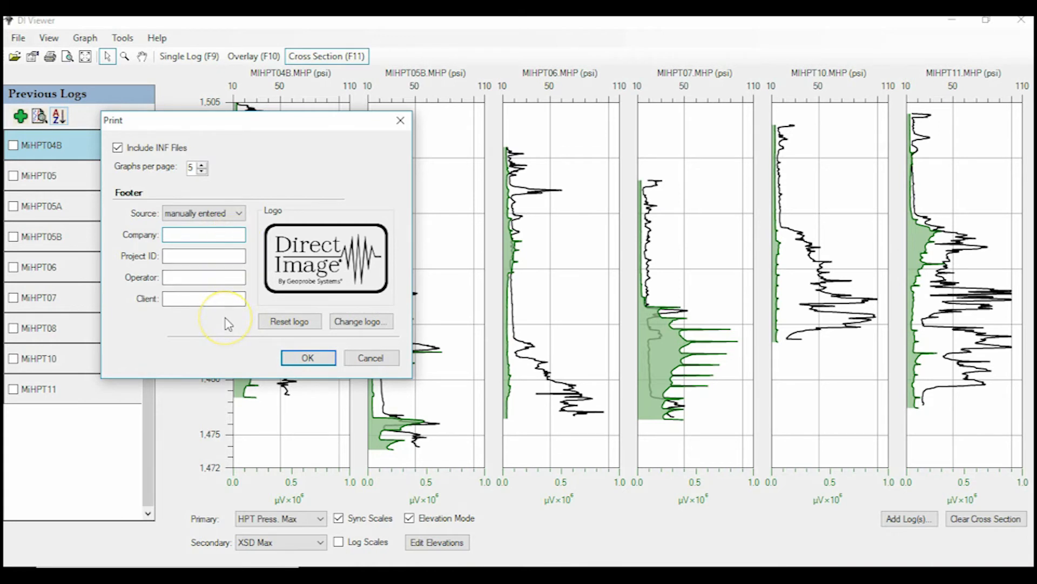
pyautogui.click(202, 164)
pyautogui.click(118, 147)
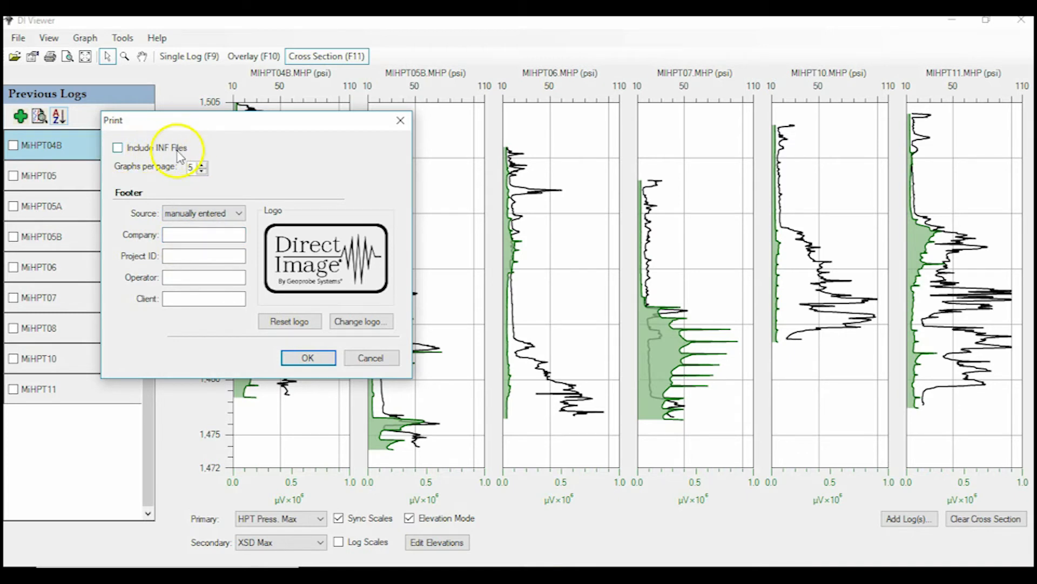
pyautogui.click(202, 164)
pyautogui.click(308, 358)
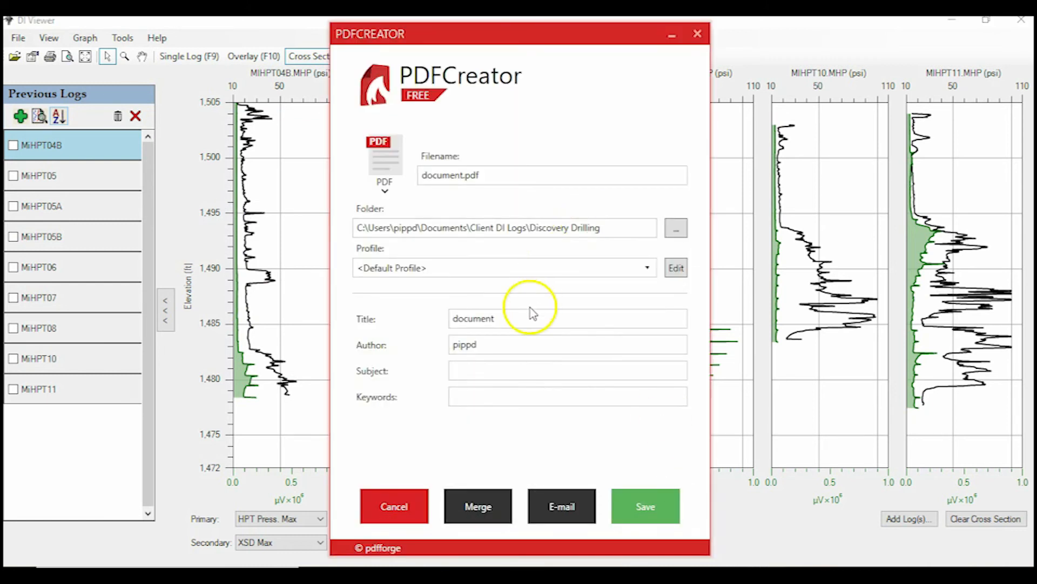
# Name the PDF file MiHPT Log and save it in the Discovery Drilling folder.
pyautogui.click(504, 172)
pyautogui.hotkey('ctrl', 'a')
pyautogui.write('MiH')
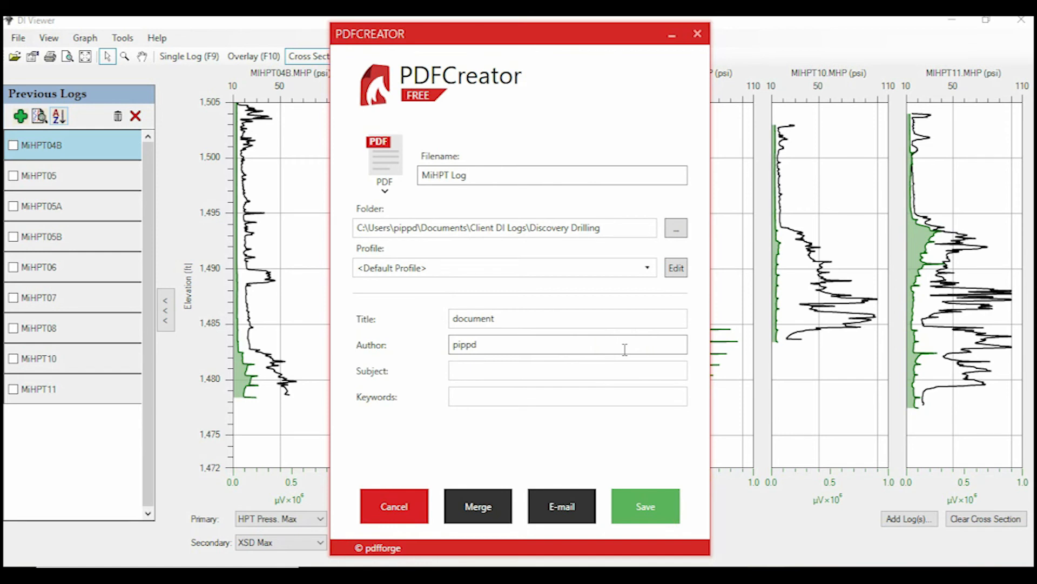
pyautogui.click(637, 496)
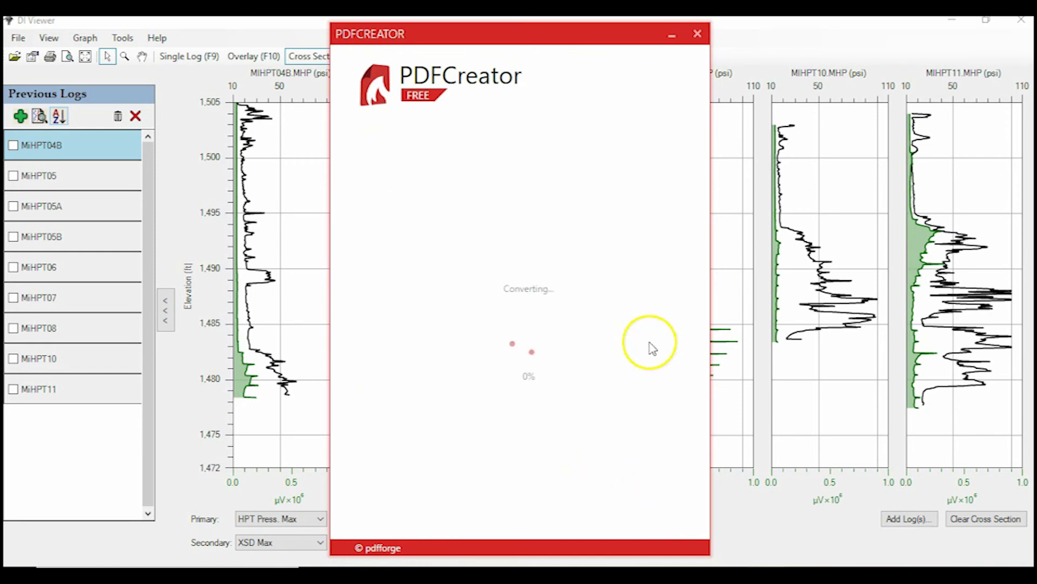